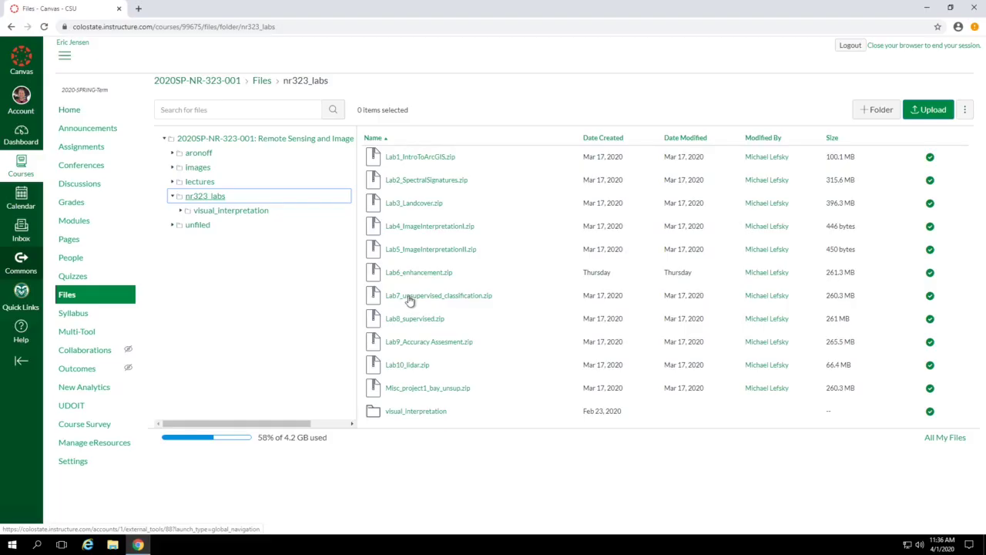
Download Lab7_unsupervised_classification.zip from Canvas and show it in the Downloads folder.
click(409, 299)
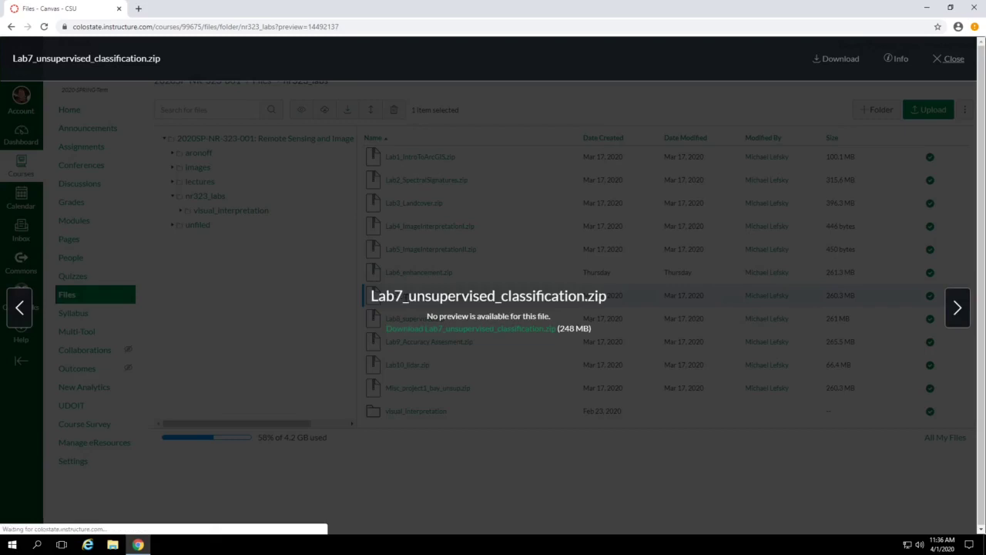
click(466, 329)
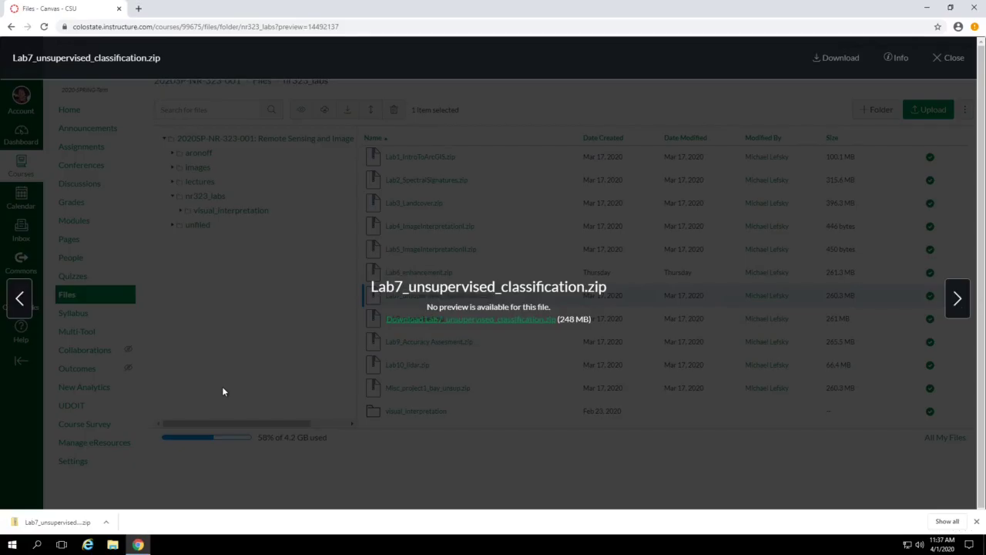
click(107, 522)
click(119, 490)
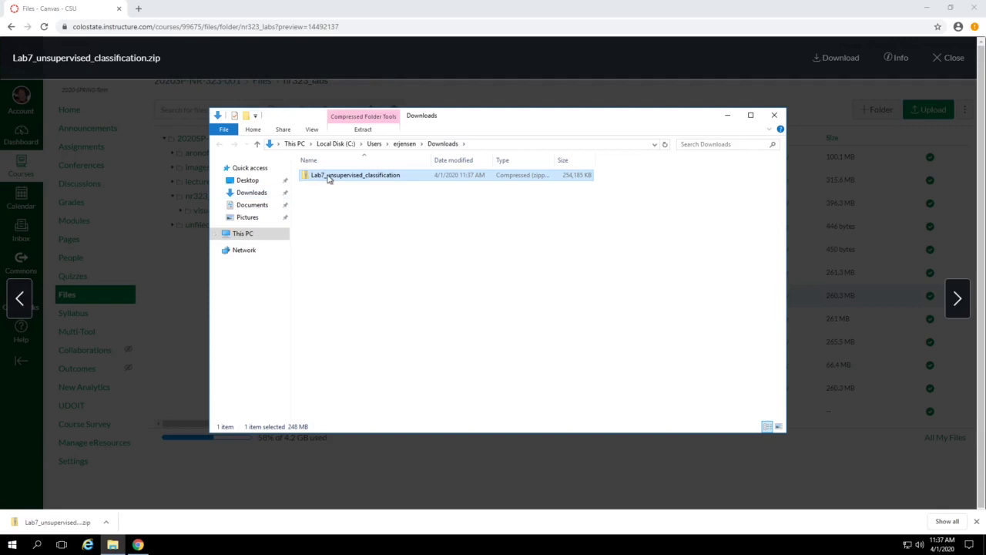
Move the Lab7_unsupervised_classification zip into Documents and extract it to a folder there.
drag(329, 178, 252, 210)
click(251, 206)
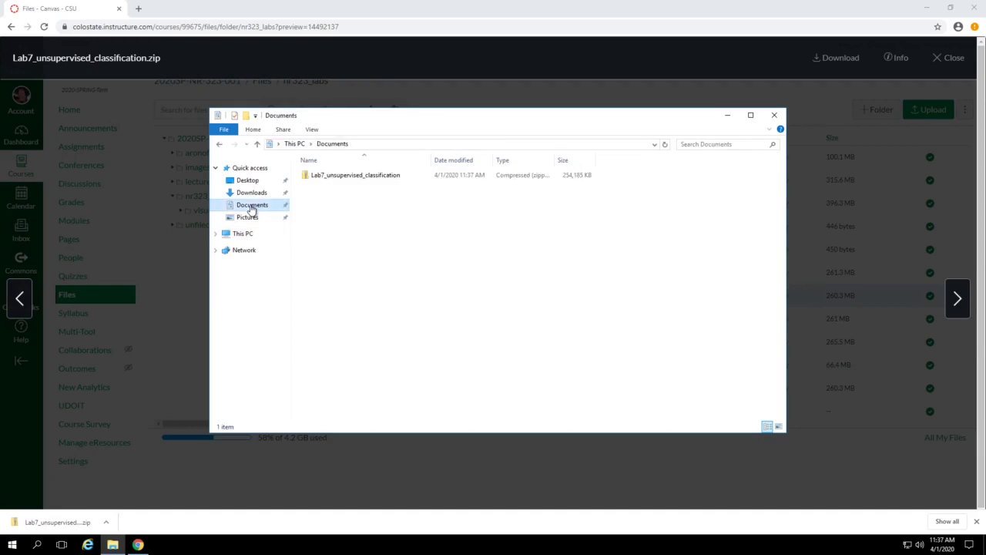
right_click(330, 178)
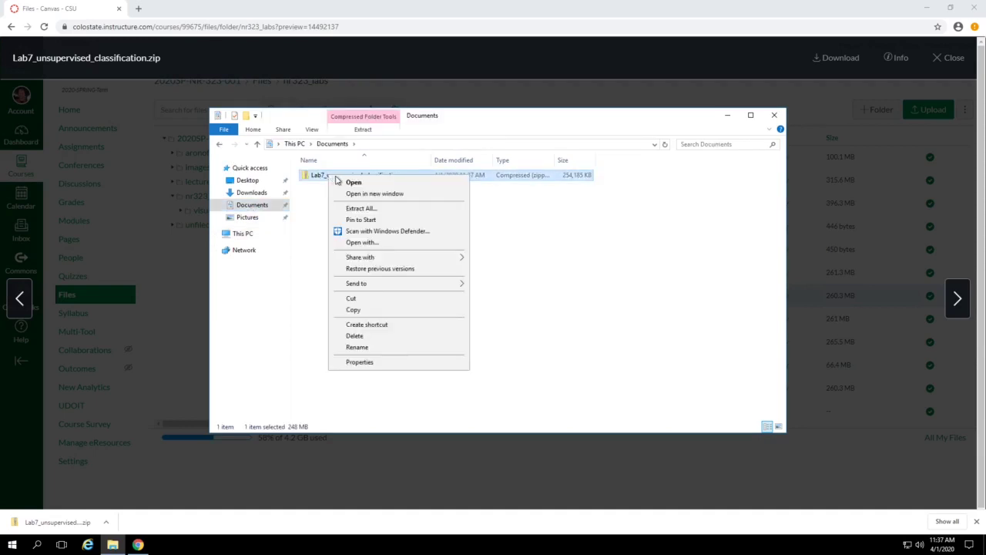
click(349, 209)
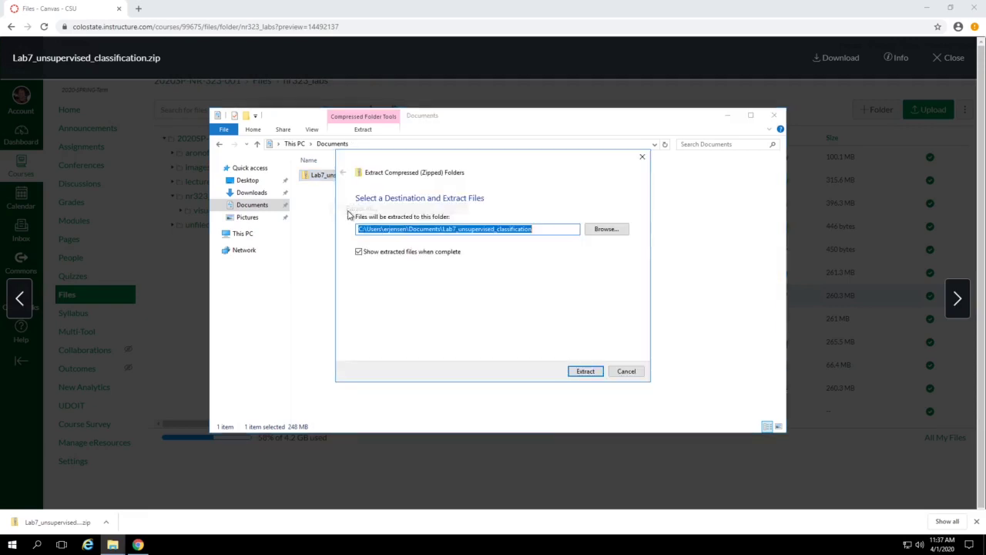
click(587, 371)
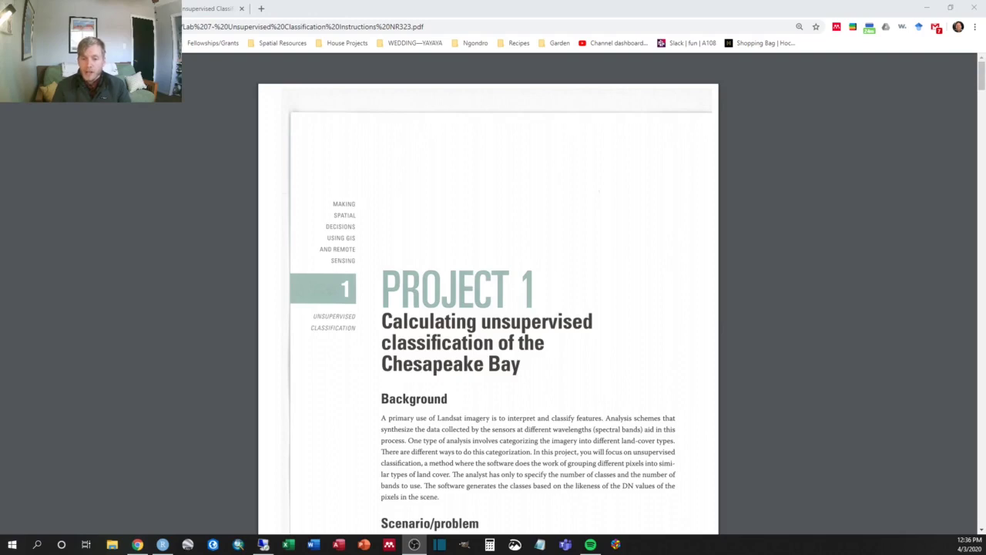
mouse_move(636, 378)
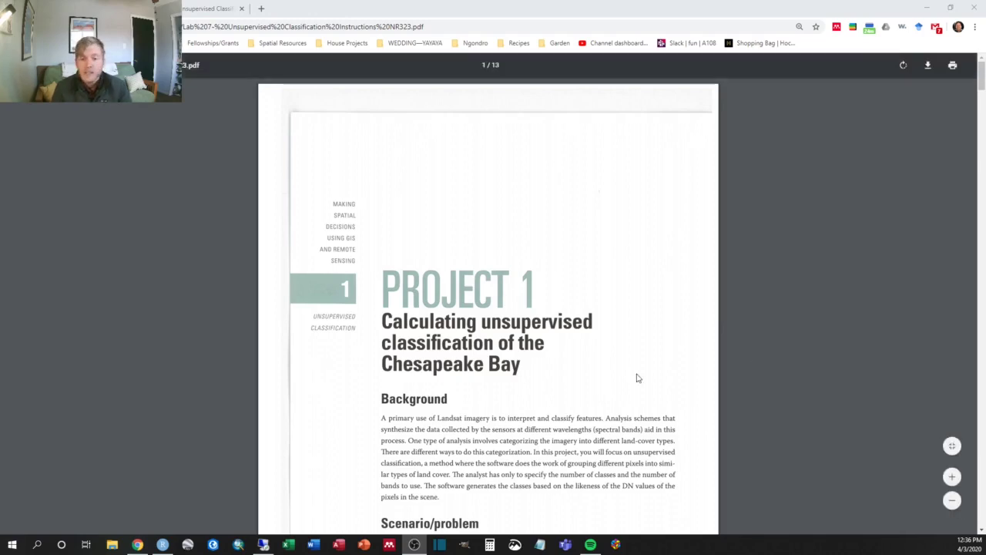
Scroll the lab PDF through Step 1 and questions Q1–Q2 to Deliverable 1 and Step 2.
scroll(440, 330, down, 2)
scroll(439, 293, down, 2)
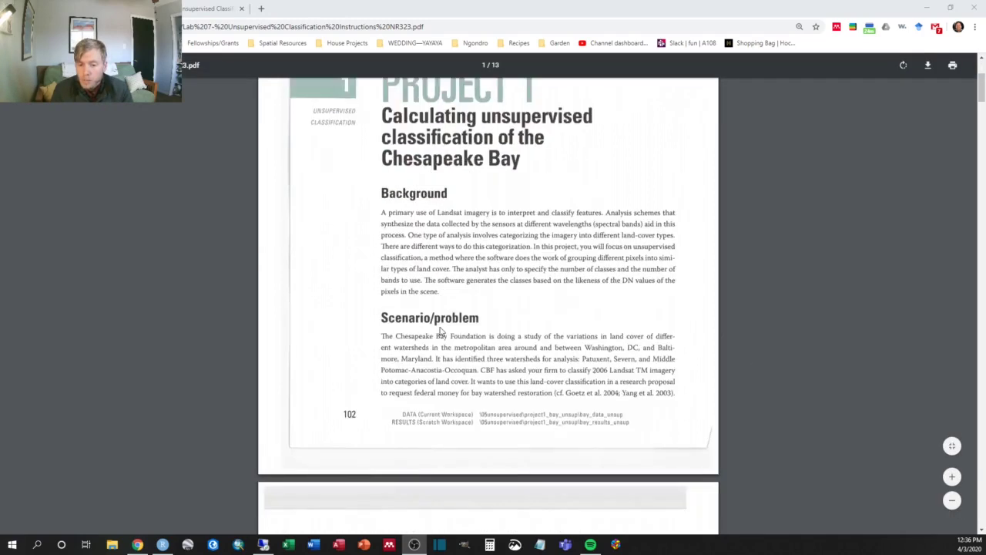
scroll(437, 254, down, 1)
scroll(437, 229, down, 3)
scroll(435, 234, down, 2)
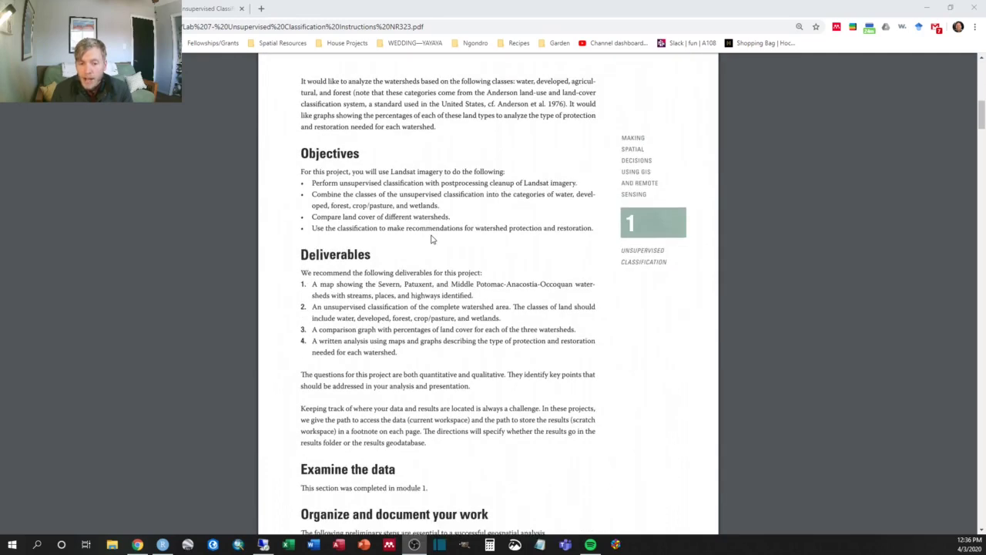
scroll(434, 237, down, 1)
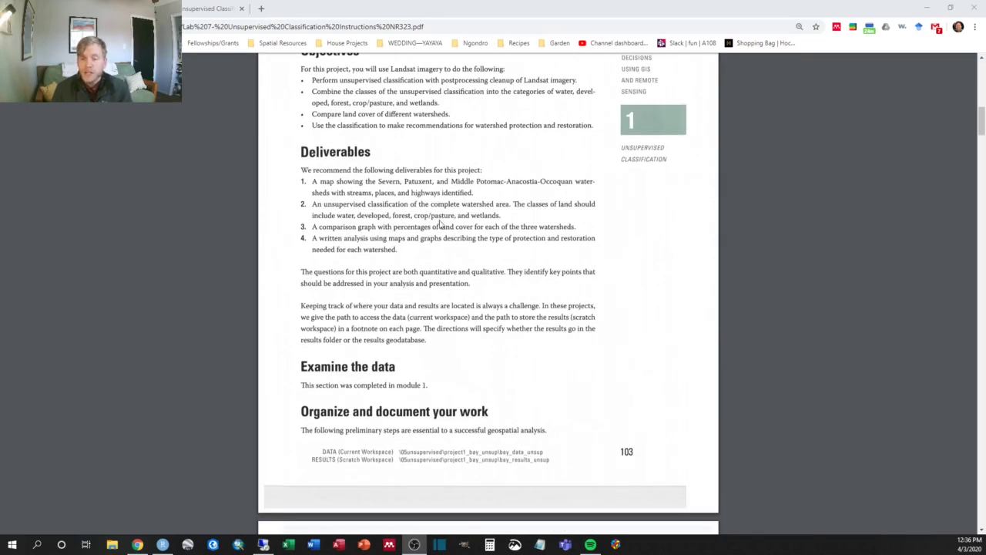
scroll(423, 255, down, 1)
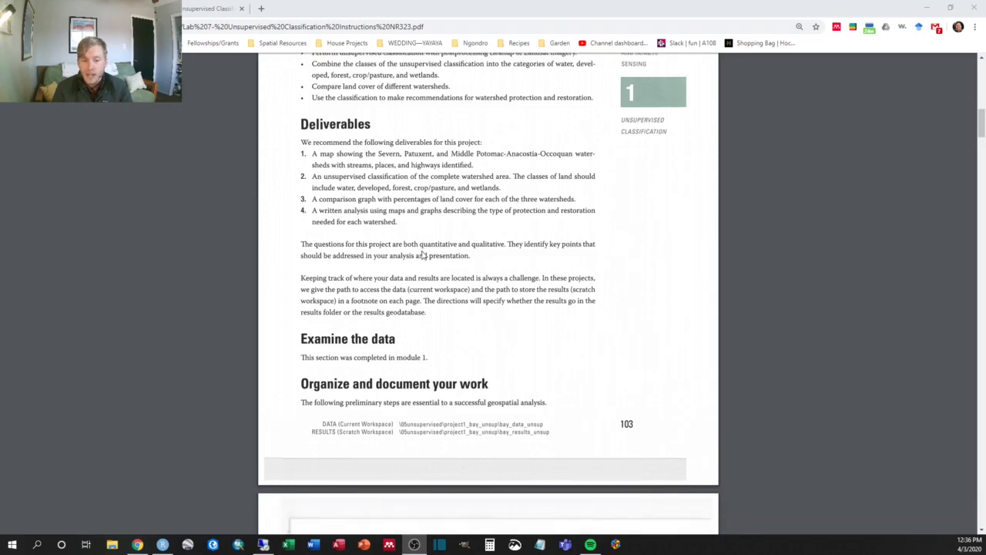
scroll(422, 255, down, 1)
scroll(422, 255, down, 2)
scroll(422, 255, down, 1)
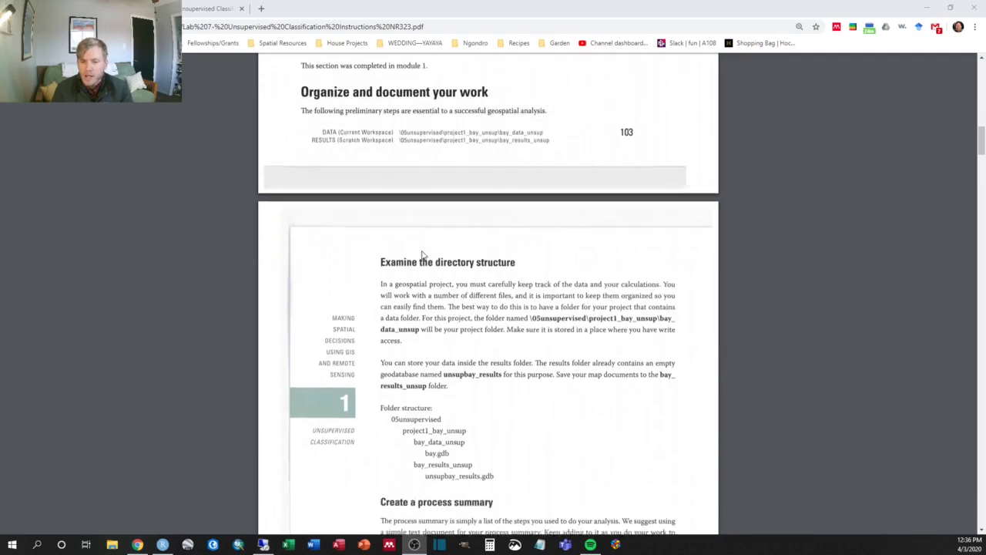
scroll(422, 255, down, 1)
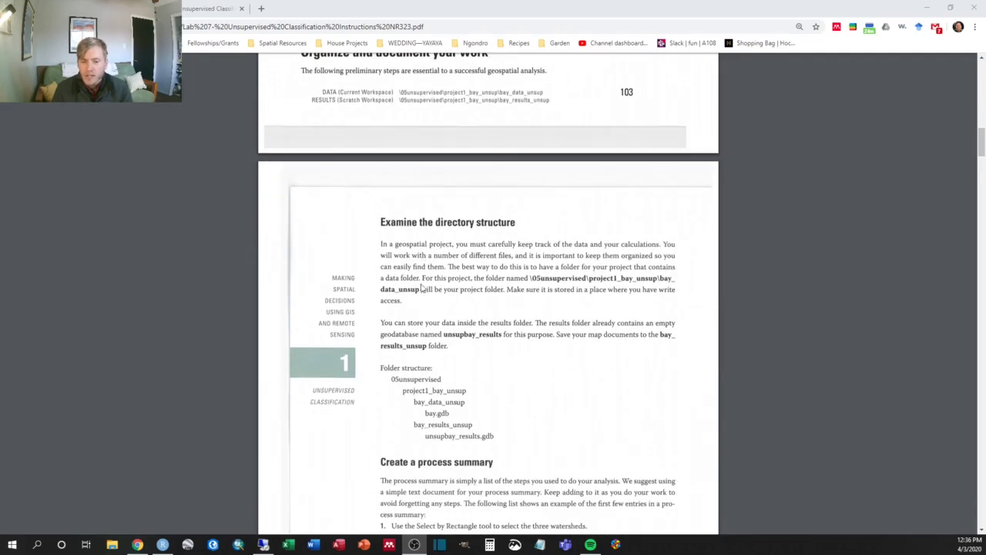
scroll(428, 373, down, 2)
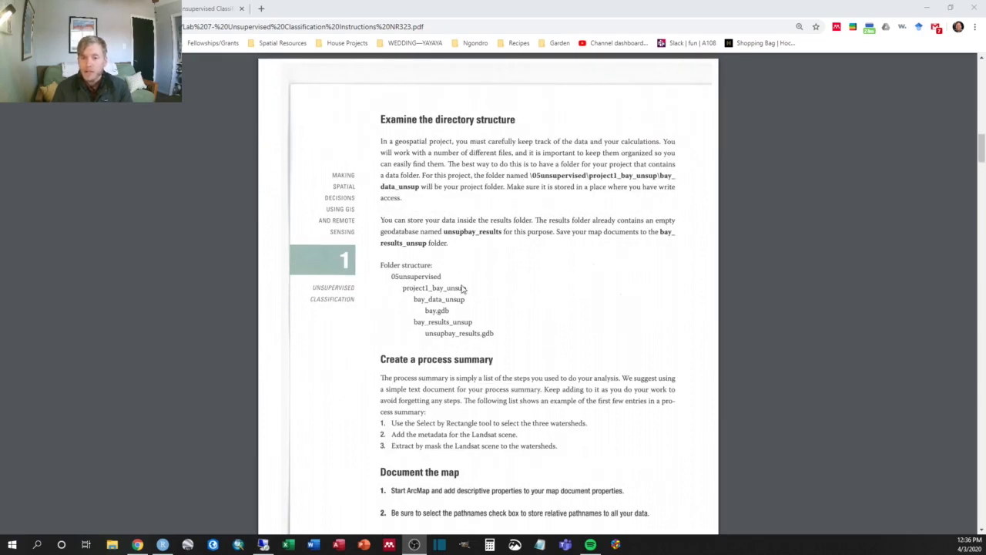
scroll(460, 285, down, 2)
scroll(462, 288, down, 1)
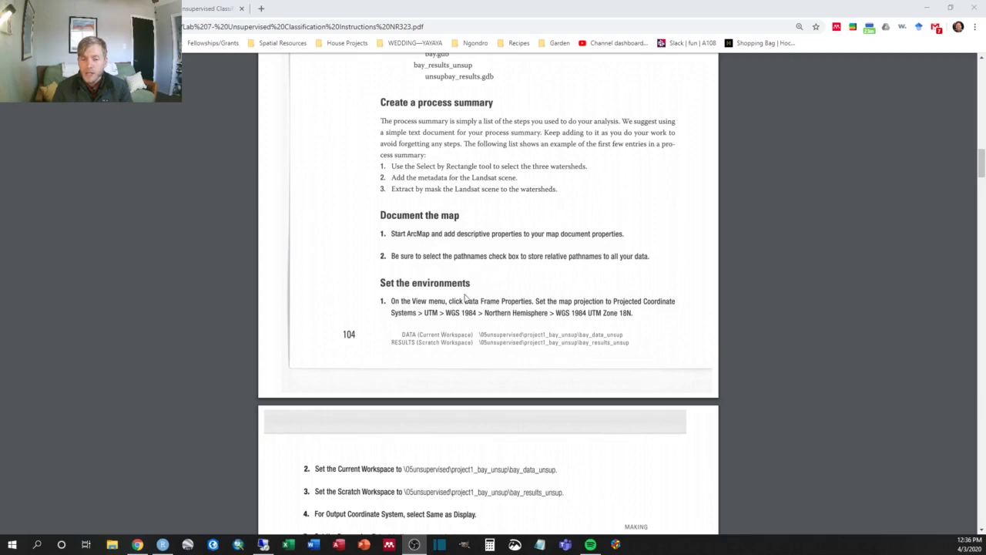
scroll(424, 382, down, 3)
scroll(402, 366, down, 2)
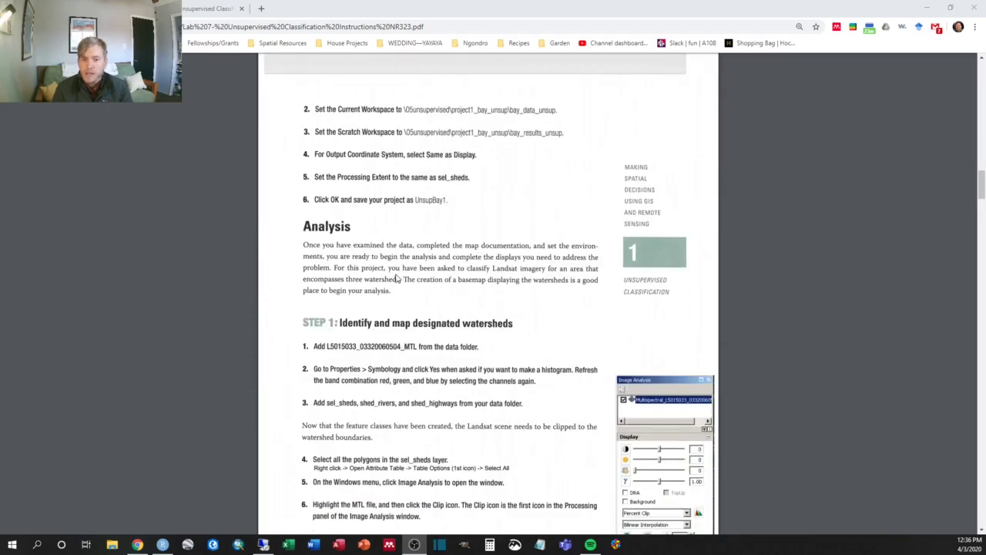
scroll(397, 279, up, 1)
scroll(409, 269, up, 3)
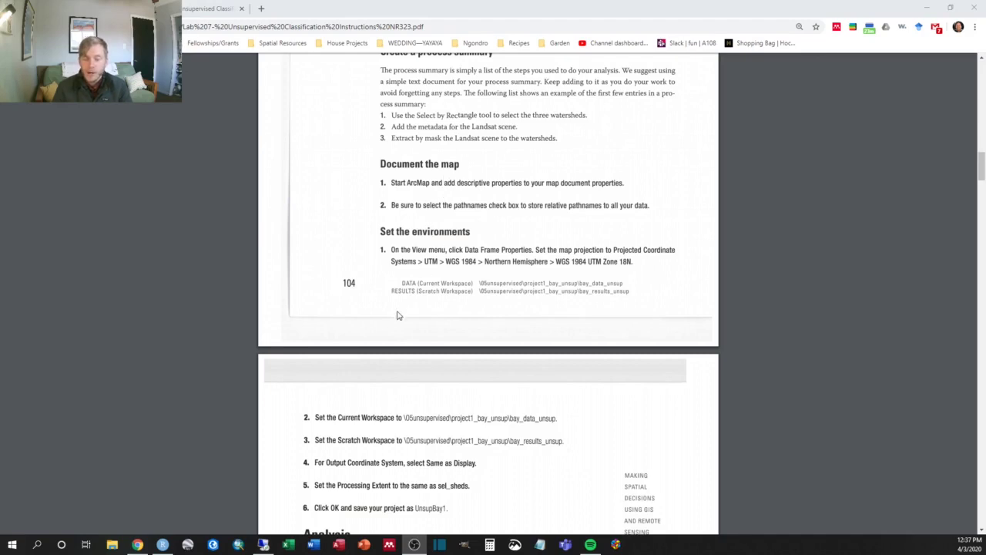
scroll(395, 318, down, 2)
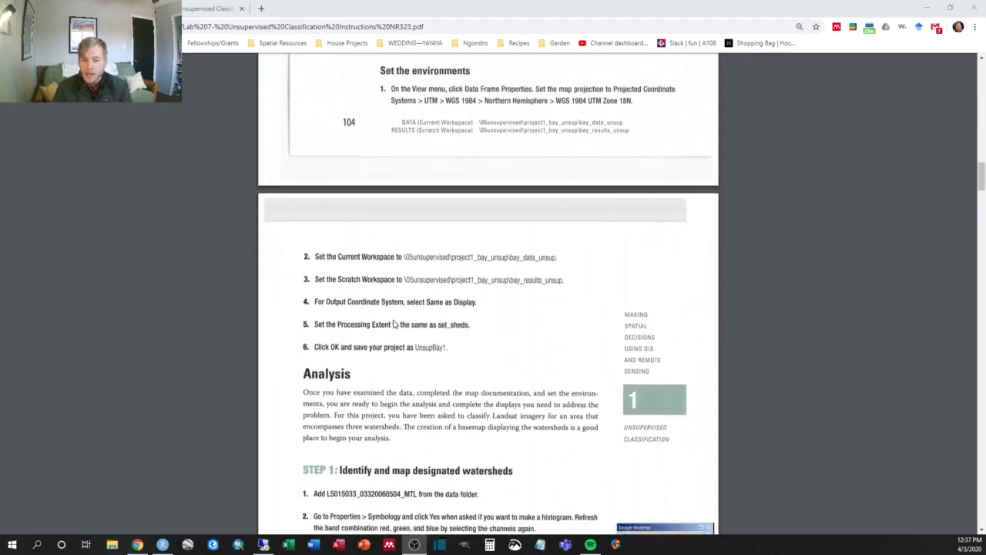
scroll(393, 323, down, 3)
scroll(395, 323, down, 1)
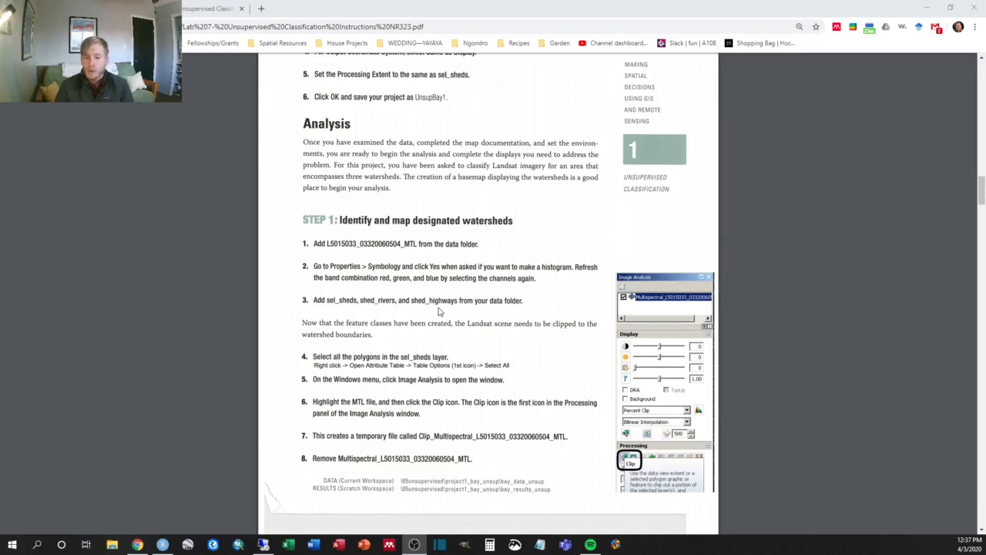
scroll(439, 311, down, 4)
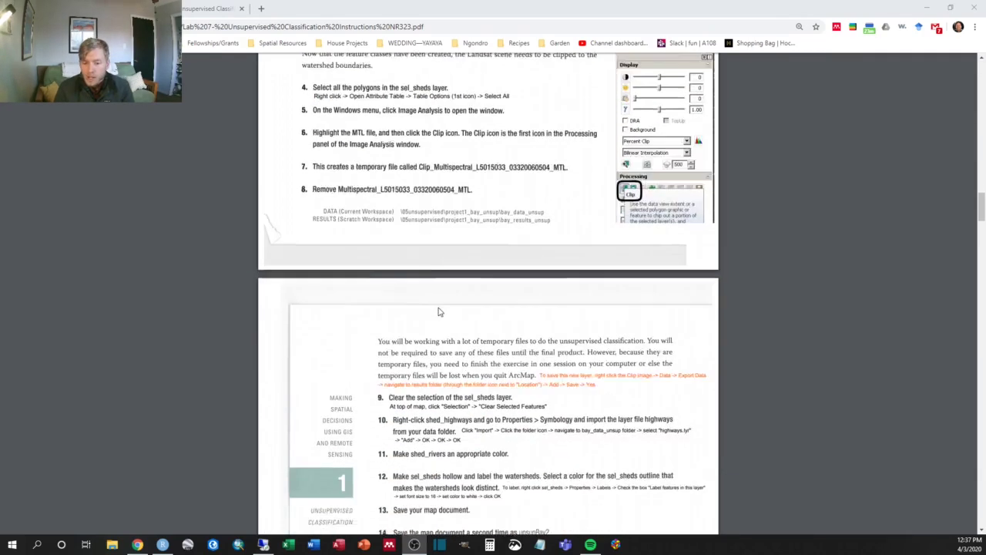
scroll(439, 311, down, 1)
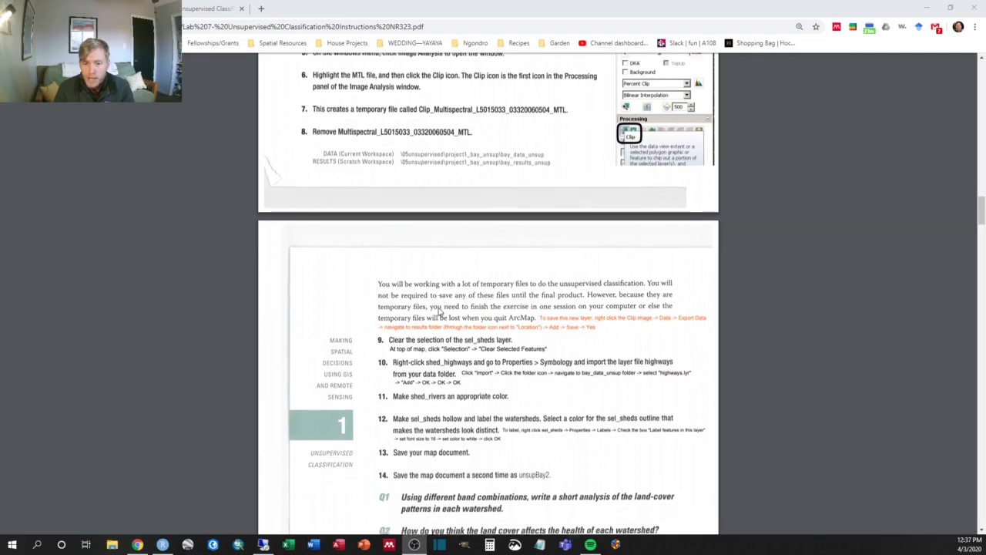
scroll(439, 311, down, 1)
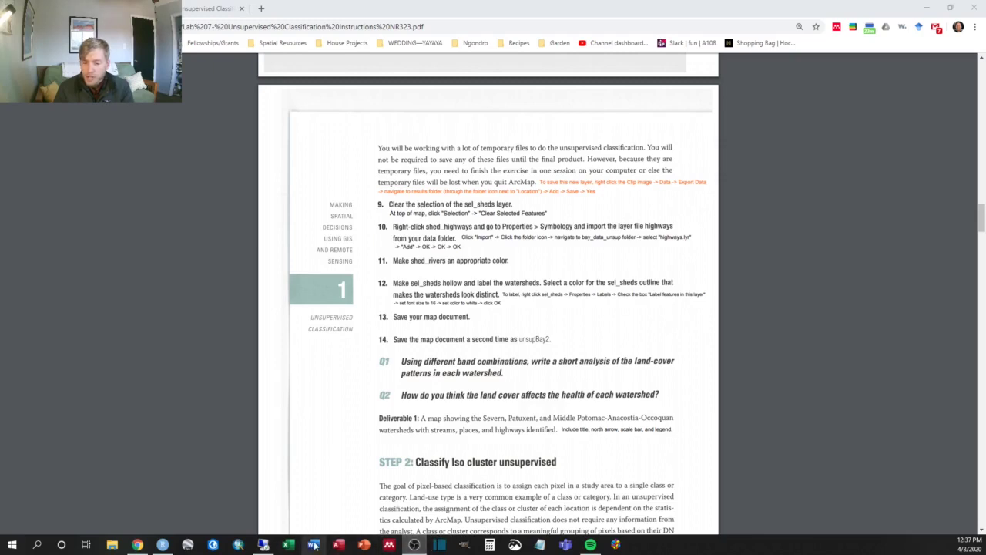
Show the Chesapeake Bay Watersheds map in ArcMap's Layout View, then minimise ArcMap.
click(263, 545)
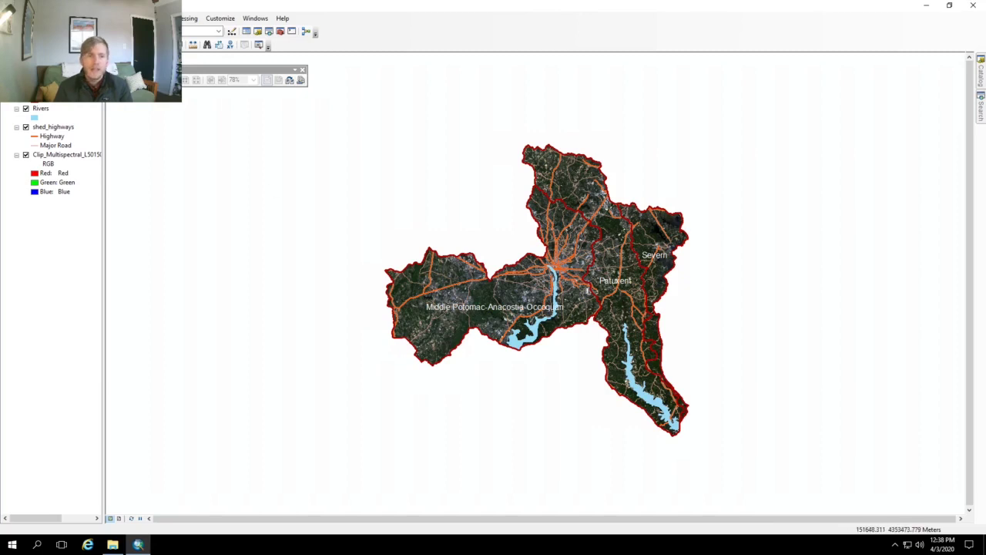
right_click(40, 77)
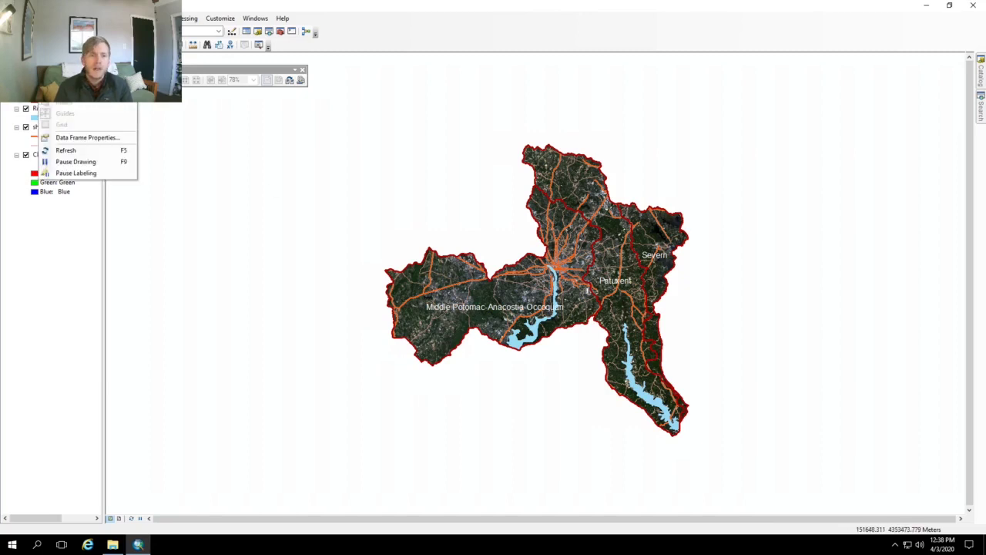
click(73, 37)
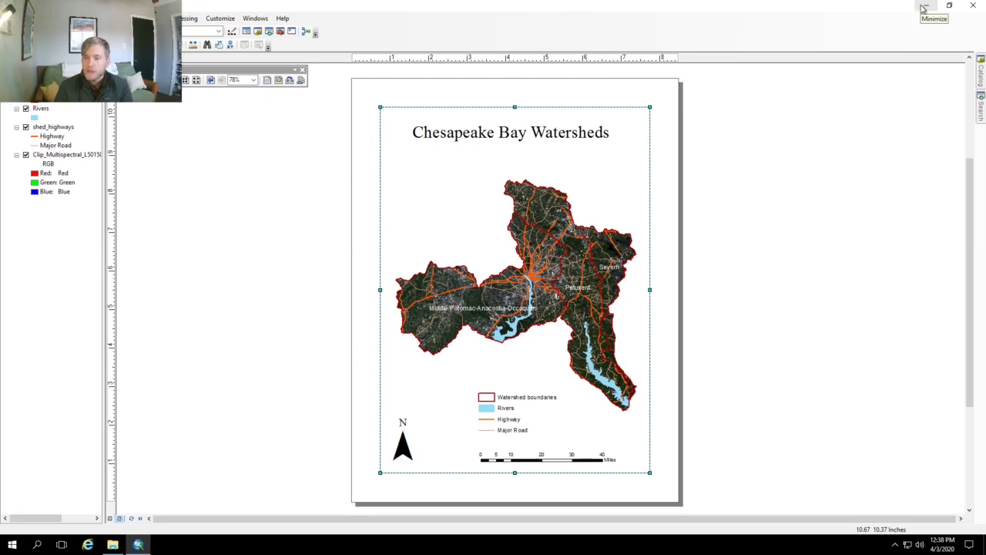
click(924, 8)
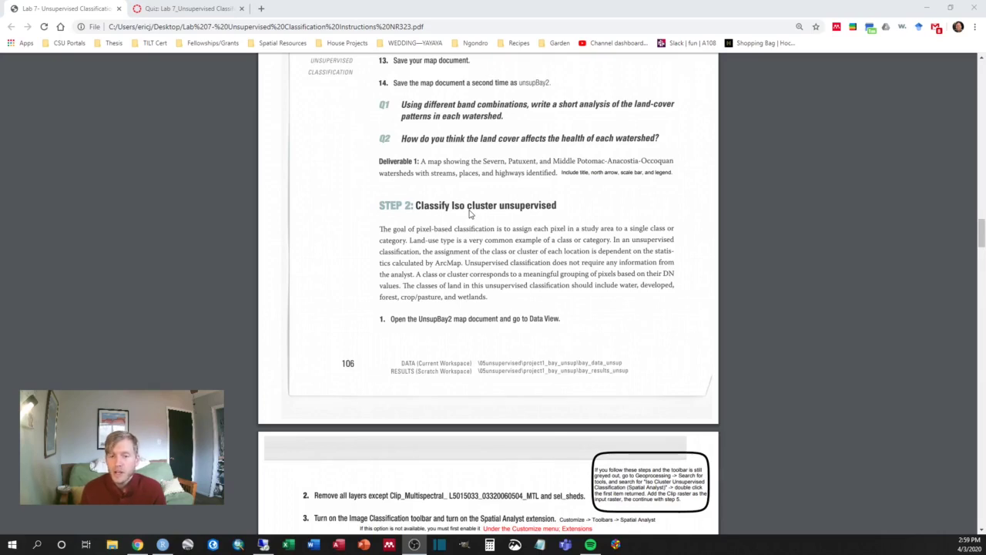
Scroll the PDF to Step 2 items 2–6, through 40 classes and output unsup.
scroll(450, 240, down, 3)
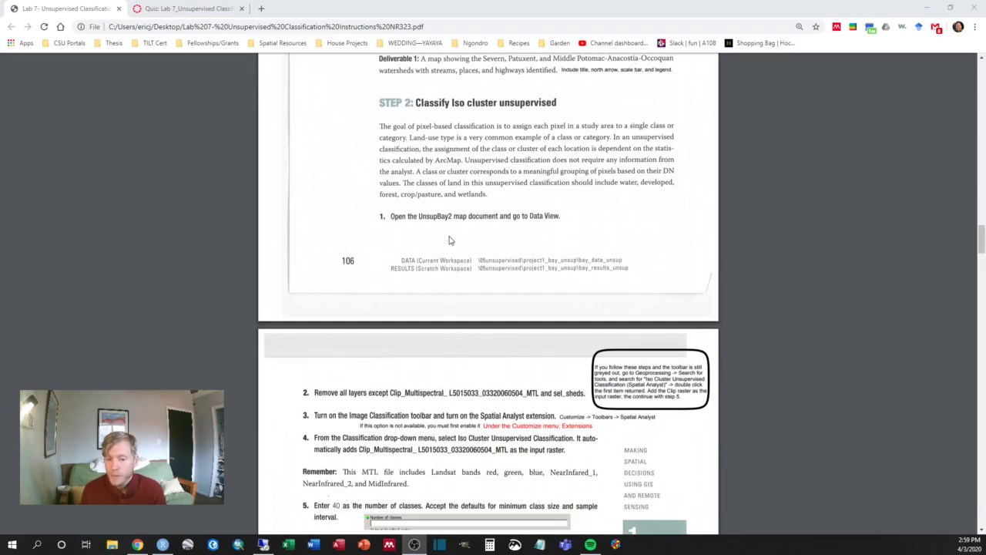
scroll(434, 389, down, 3)
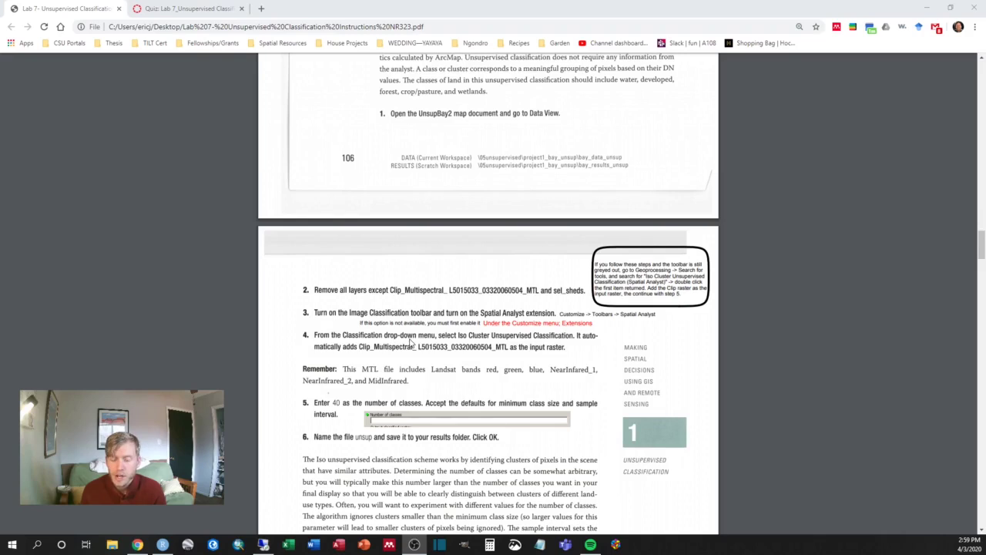
Open the Iso Cluster Unsupervised Classification tool, then enlarge and reposition its dialog.
click(922, 9)
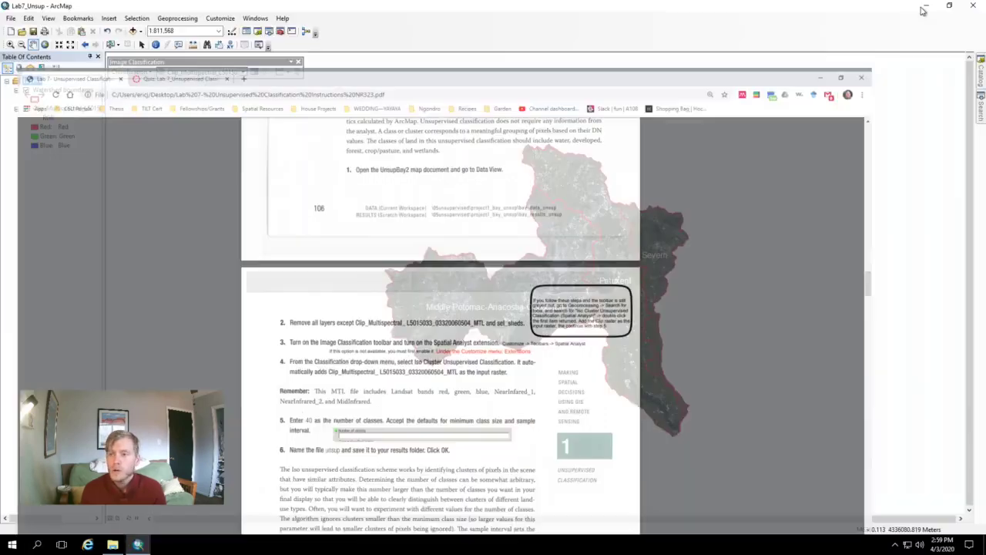
click(144, 71)
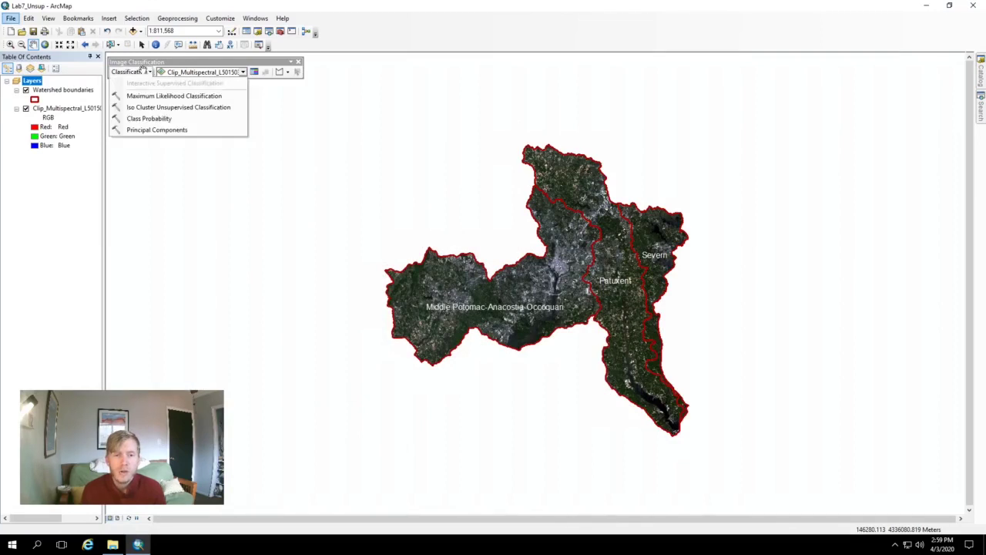
click(139, 109)
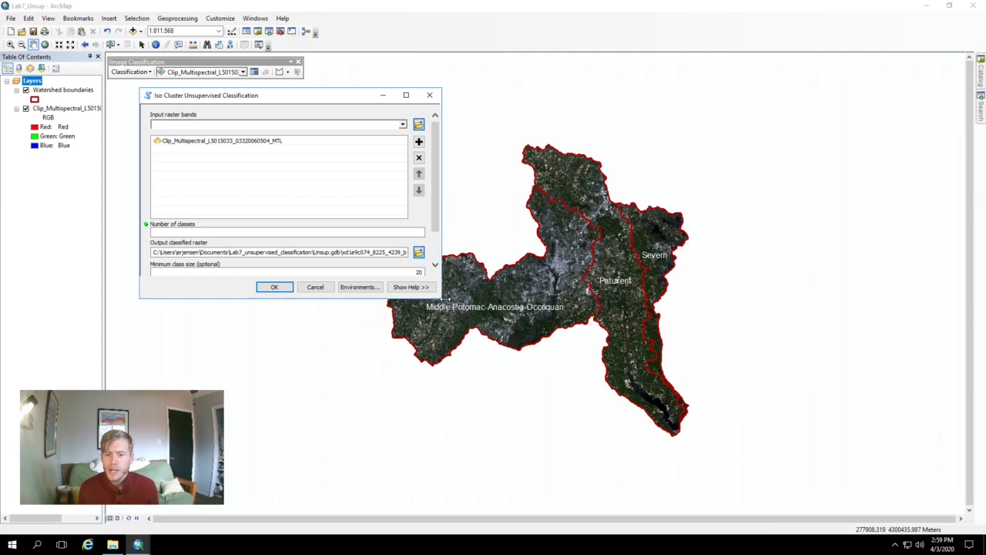
drag(440, 298, 564, 447)
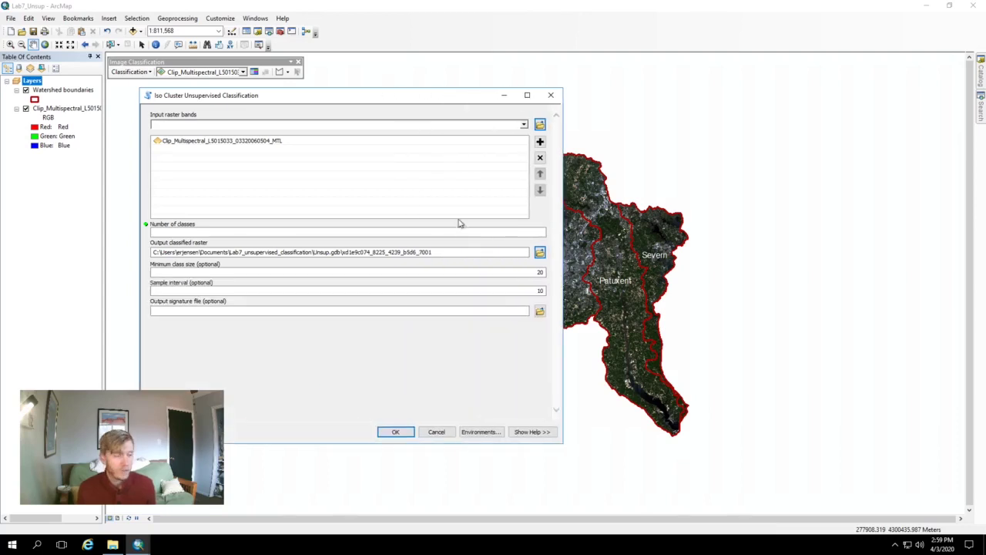
drag(371, 96, 581, 87)
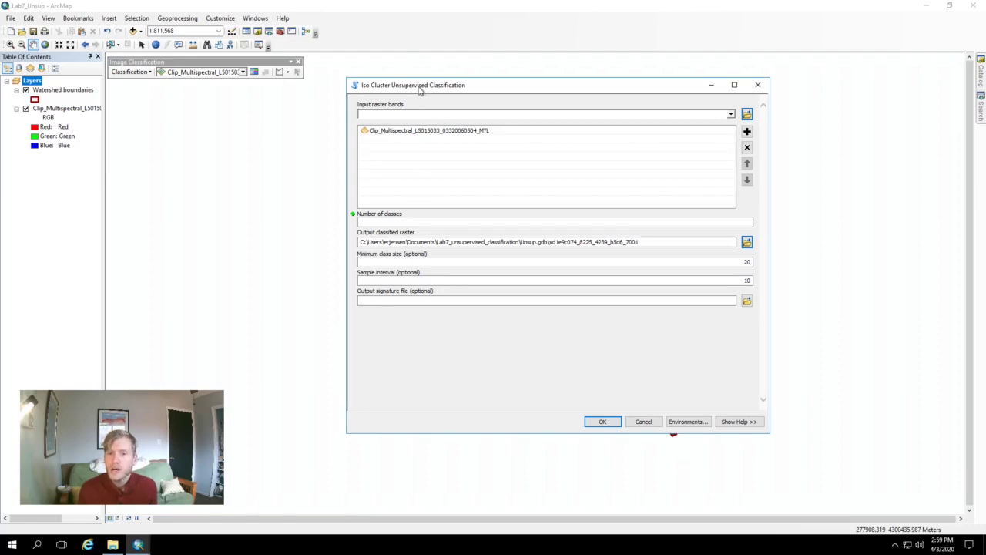
Enter 40 classes and browse for an output location outside Unsup.gdb.
click(416, 222)
text(40)
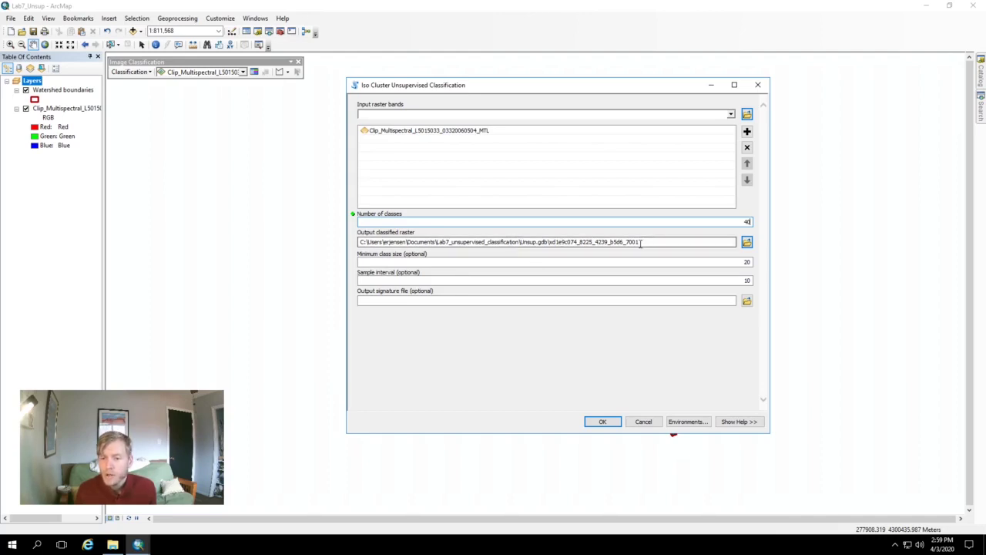
drag(640, 242, 321, 239)
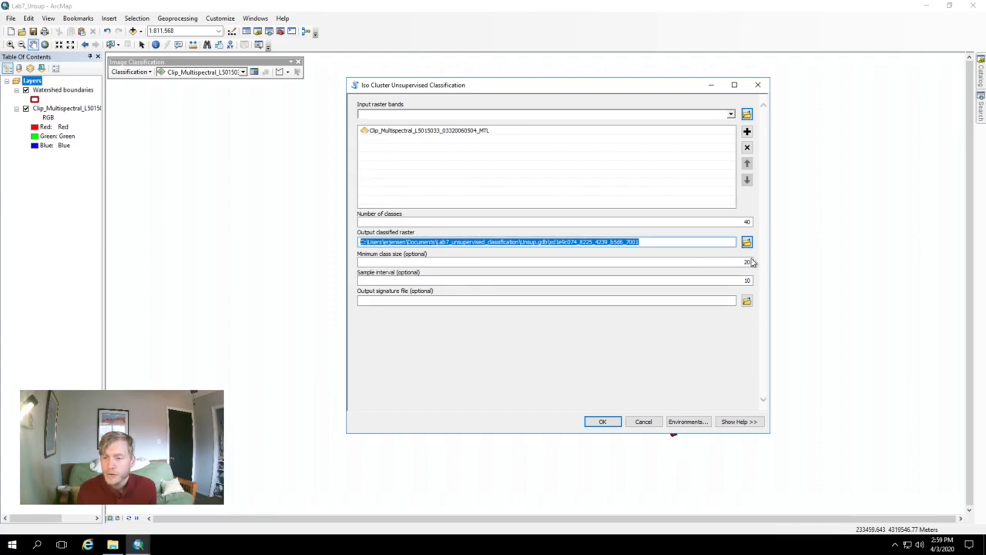
click(747, 243)
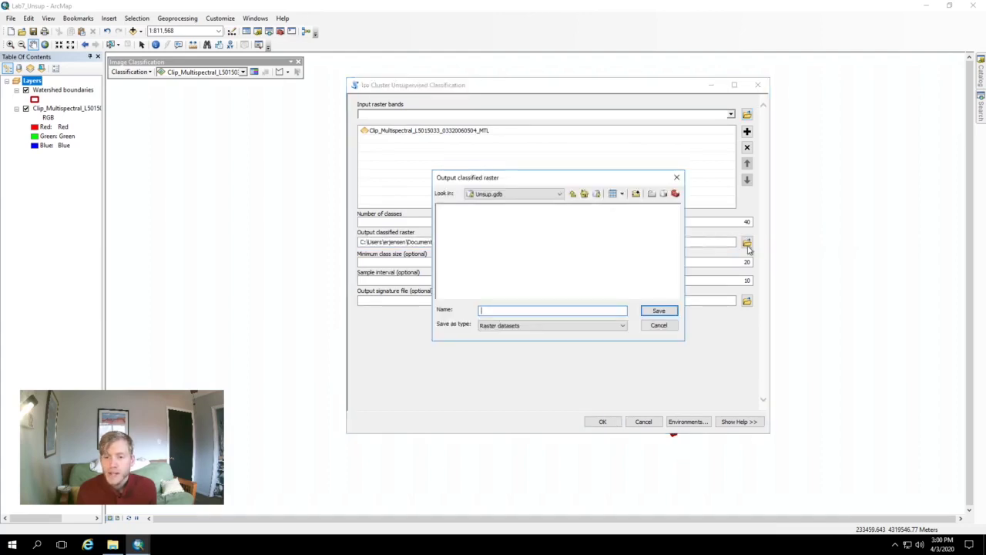
click(572, 194)
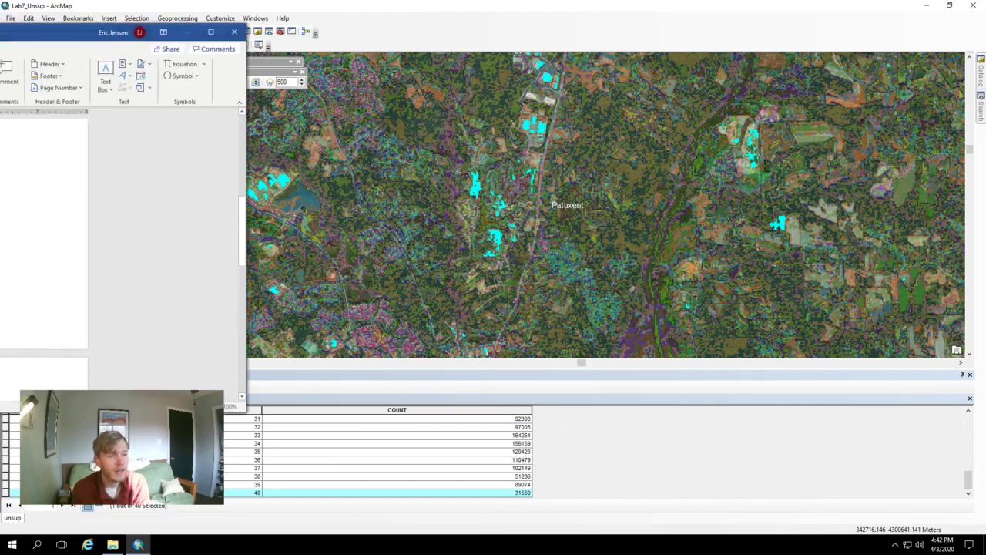
Review the Word cluster Number/Class table, then move the Word window aside.
mouse_move(1, 146)
mouse_down()
mouse_move(85, 149)
mouse_move(286, 85)
mouse_up()
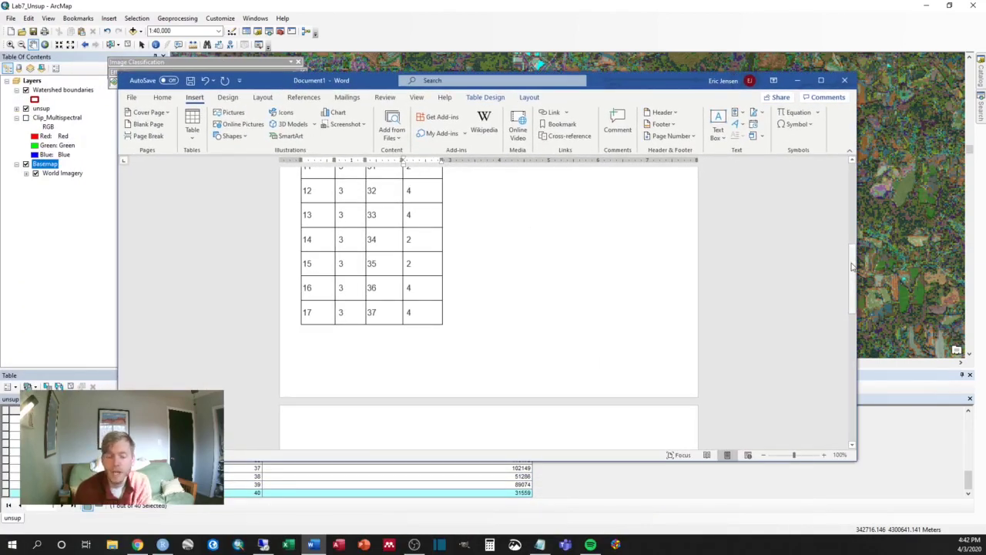
drag(852, 267, 847, 176)
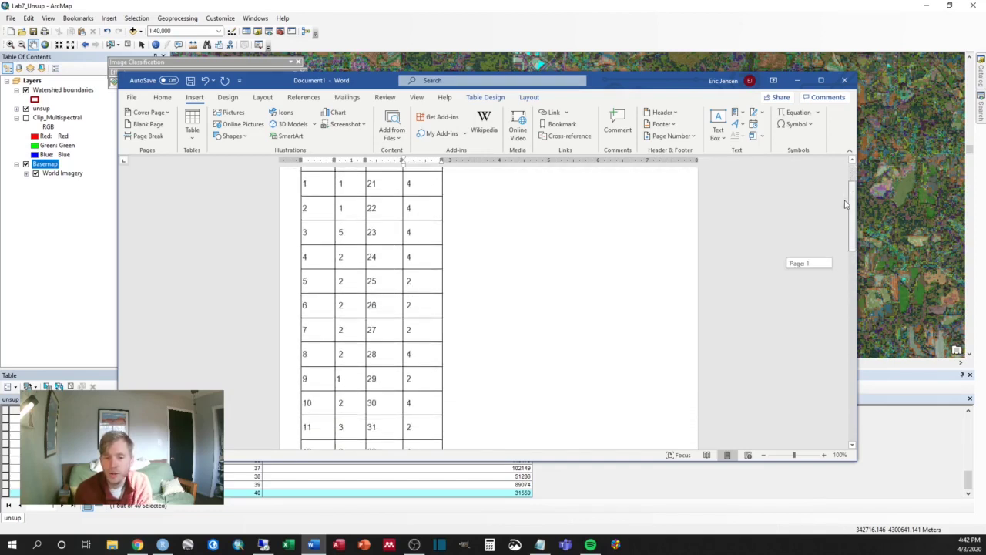
mouse_move(848, 176)
mouse_down()
mouse_move(827, 307)
mouse_move(839, 166)
mouse_up()
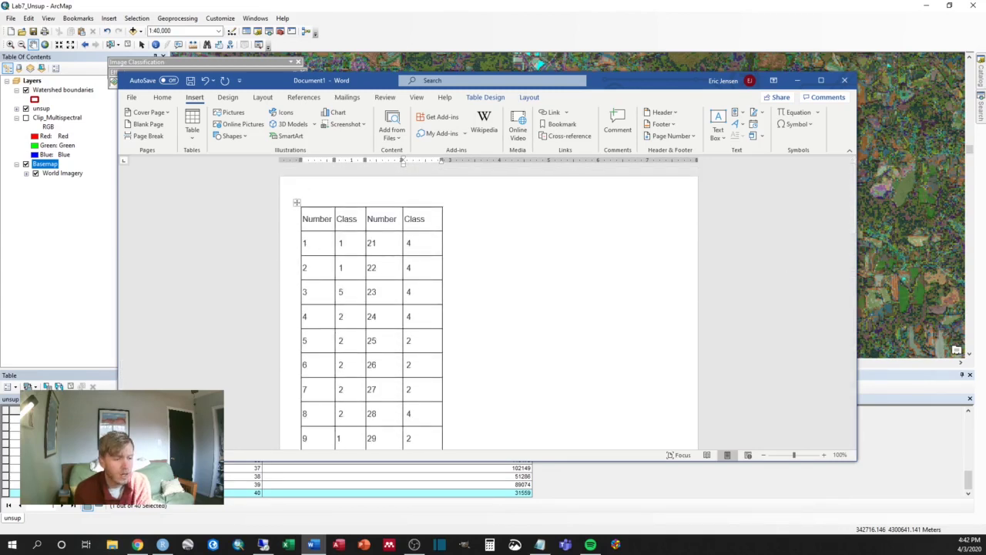
mouse_move(625, 88)
mouse_down()
mouse_move(405, 125)
mouse_move(0, 123)
mouse_up()
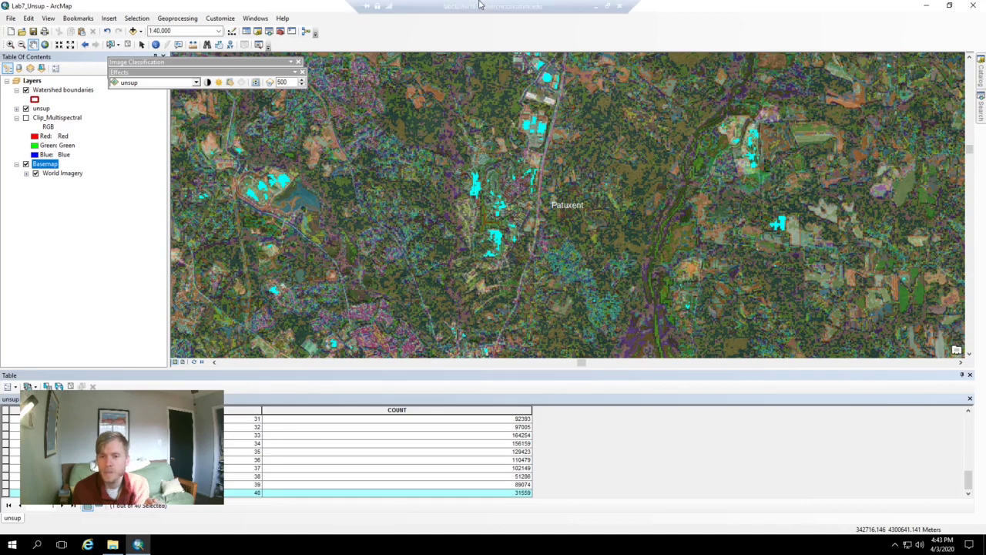
Zoom in on Patuxent and toggle the unsup layer off, on, then off against World Imagery.
scroll(478, 193, down, 2)
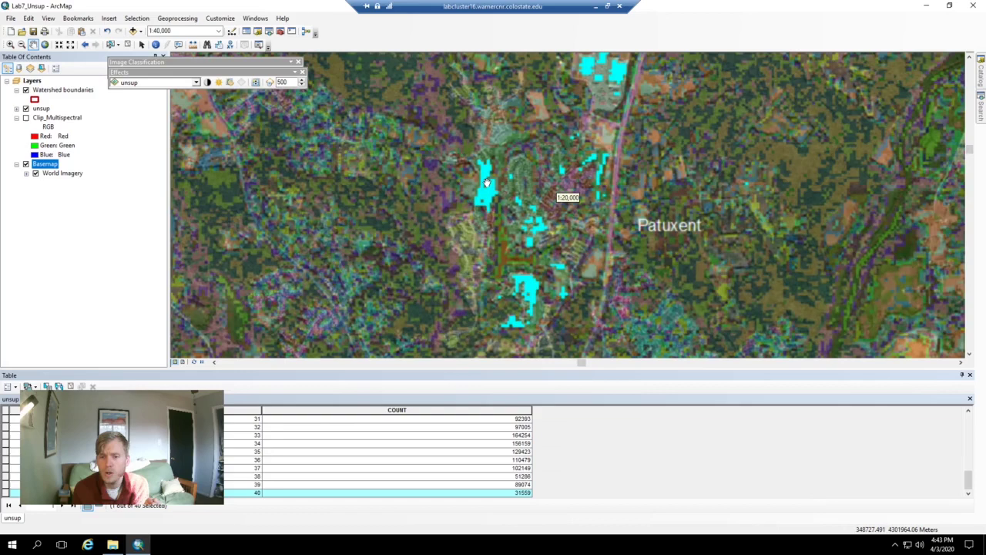
scroll(486, 183, down, 2)
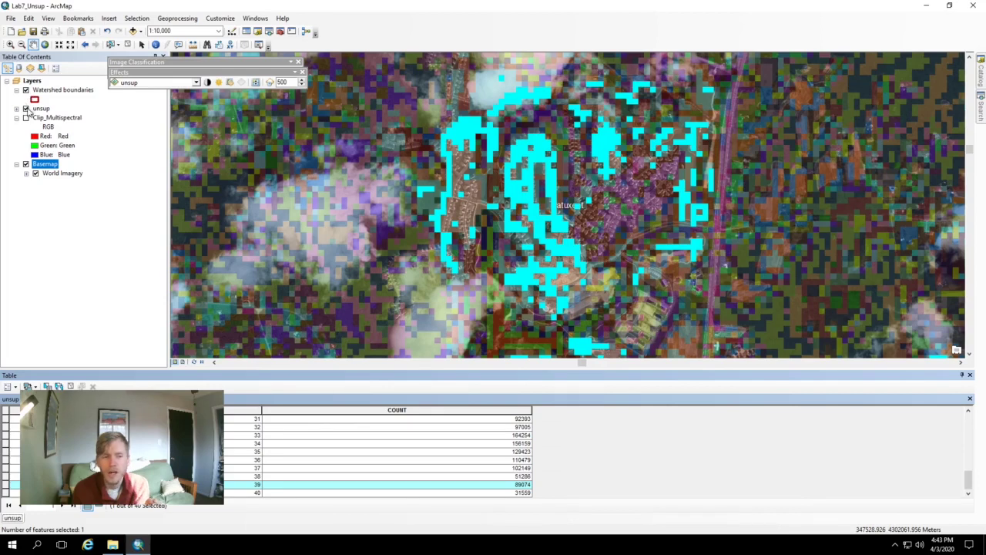
click(25, 109)
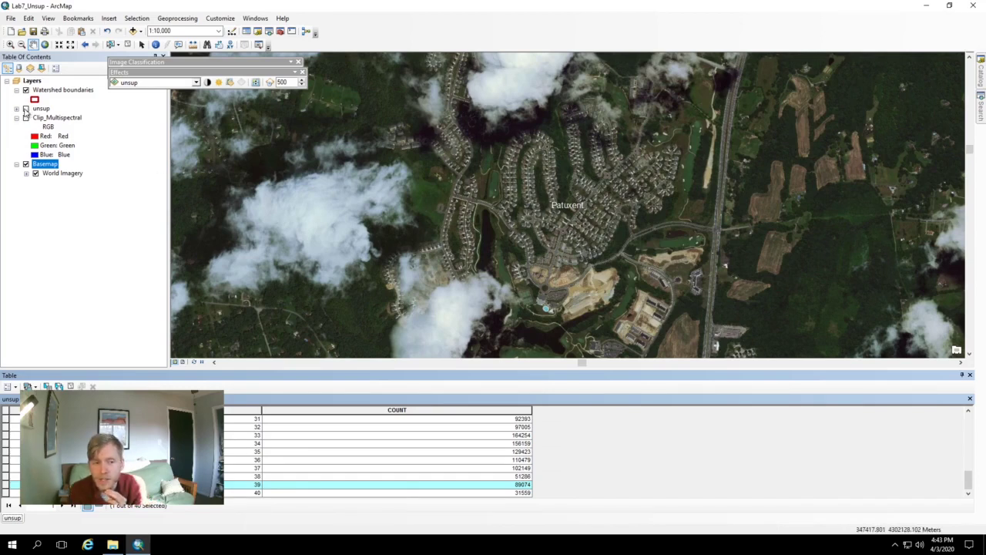
click(25, 109)
click(26, 109)
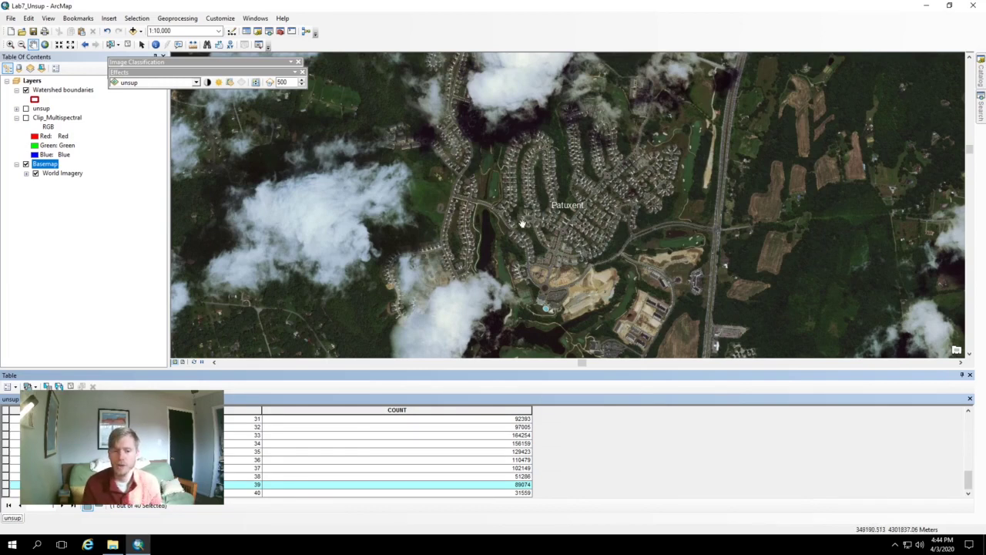
Turn the unsup layer back on and select class 36 to highlight its pixels.
scroll(566, 222, up, 7)
scroll(561, 222, up, 1)
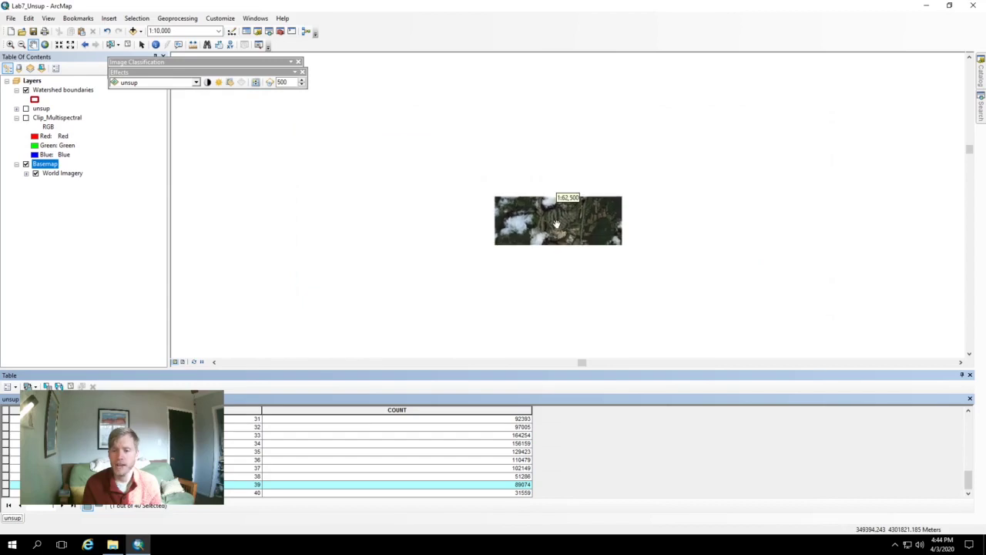
scroll(556, 223, up, 3)
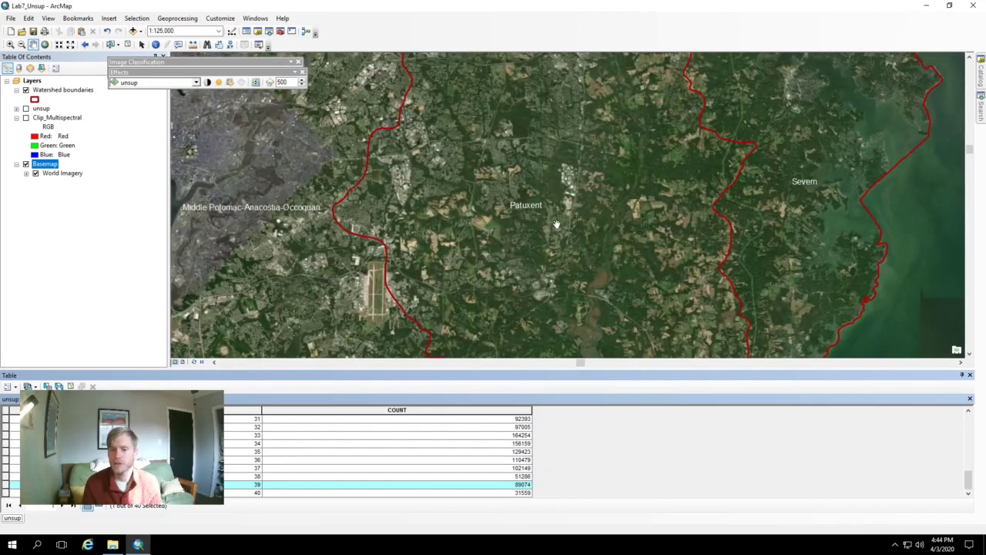
scroll(556, 223, up, 2)
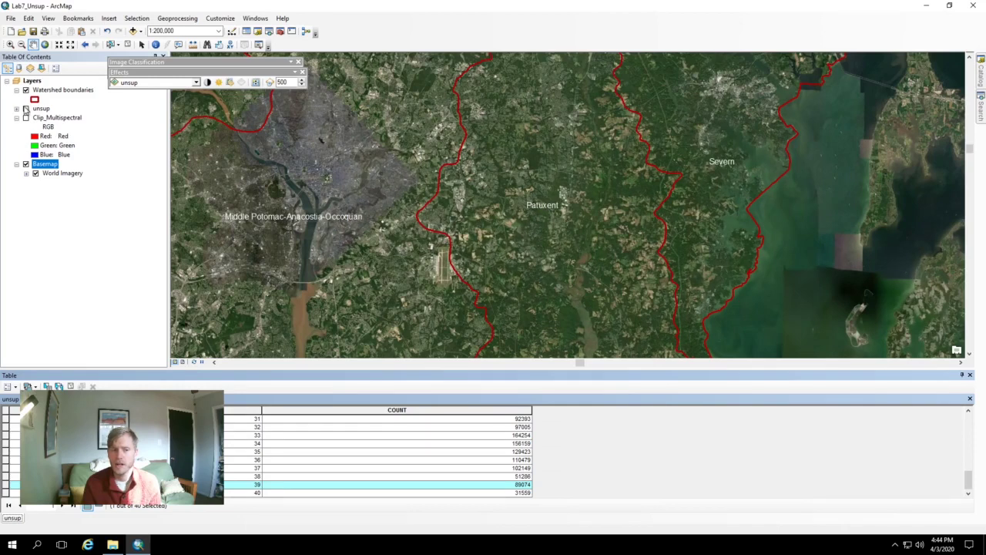
click(26, 109)
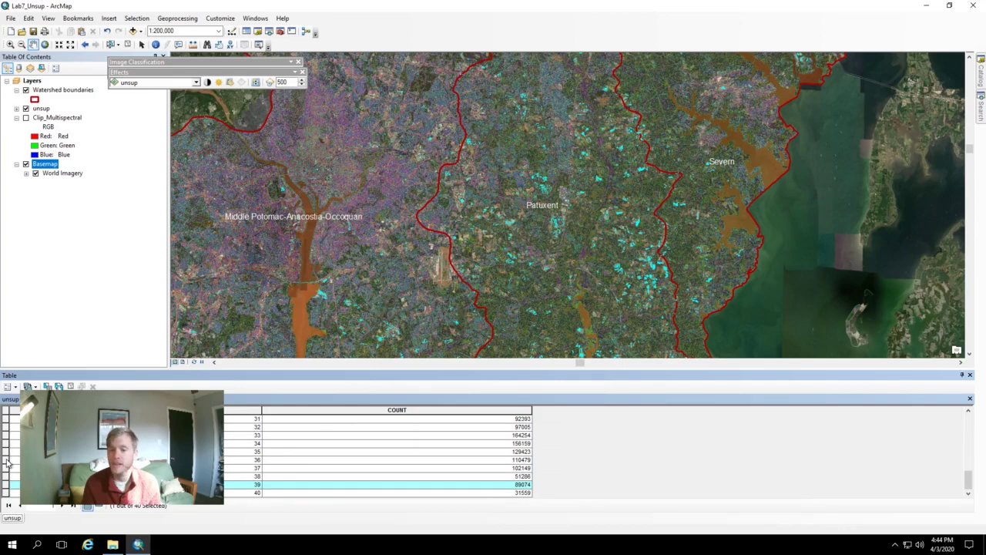
click(8, 460)
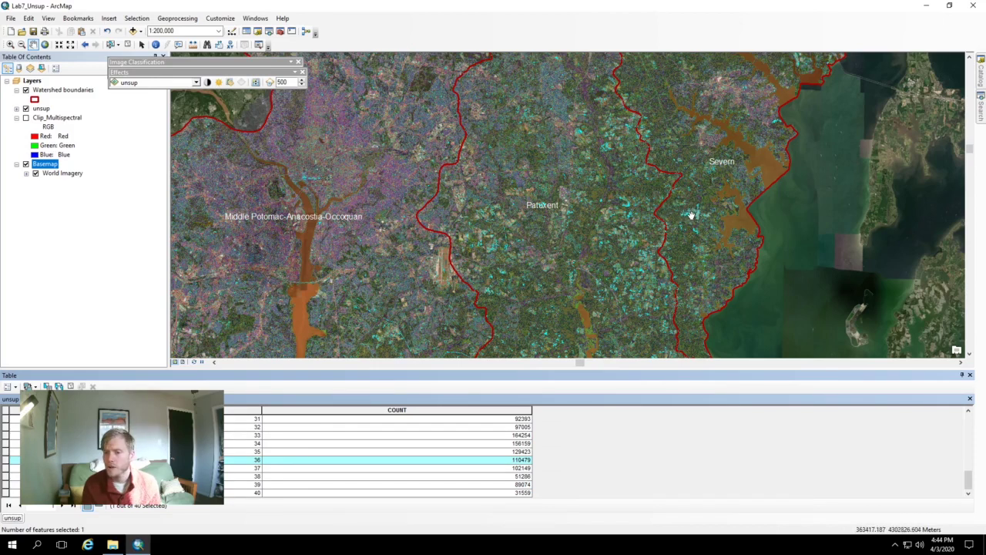
Toggle unsup, Clip_Multispectral and World Imagery layers, leaving only the imagery basemap visible.
scroll(690, 214, down, 3)
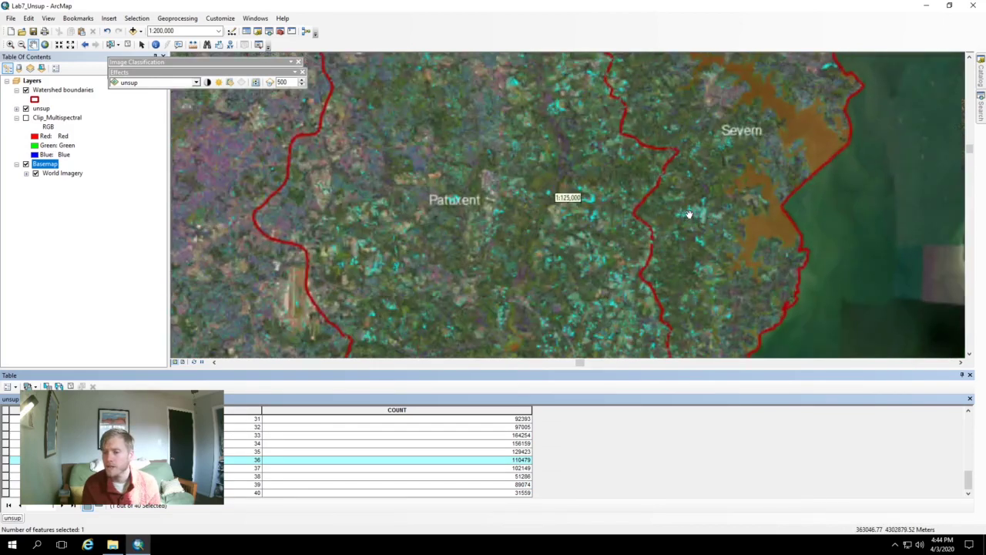
scroll(690, 214, down, 3)
scroll(690, 214, down, 3)
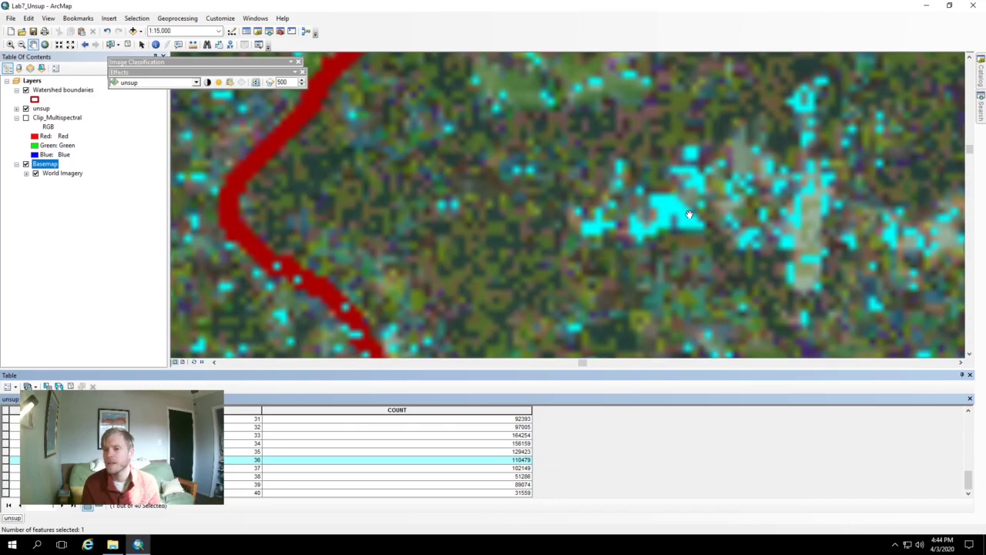
scroll(690, 215, down, 1)
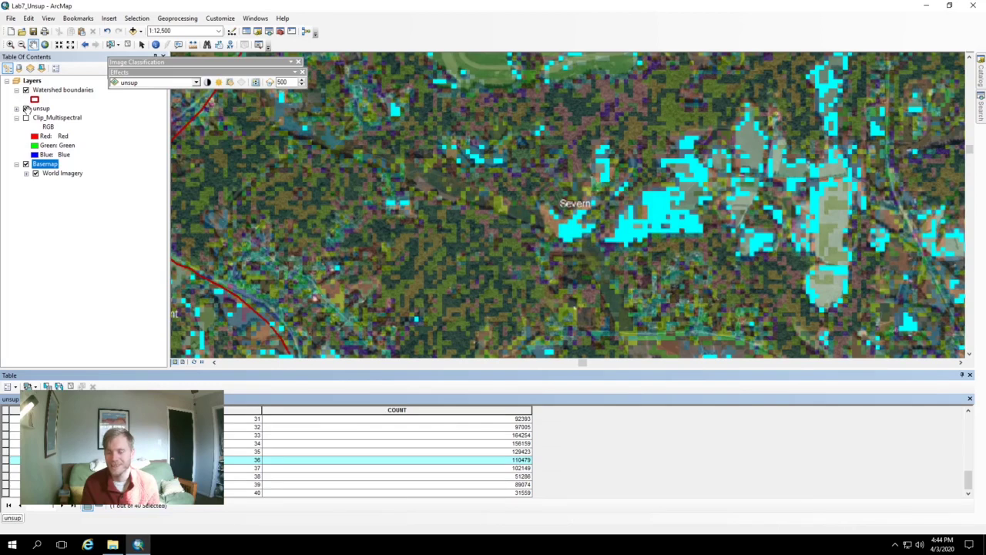
click(26, 109)
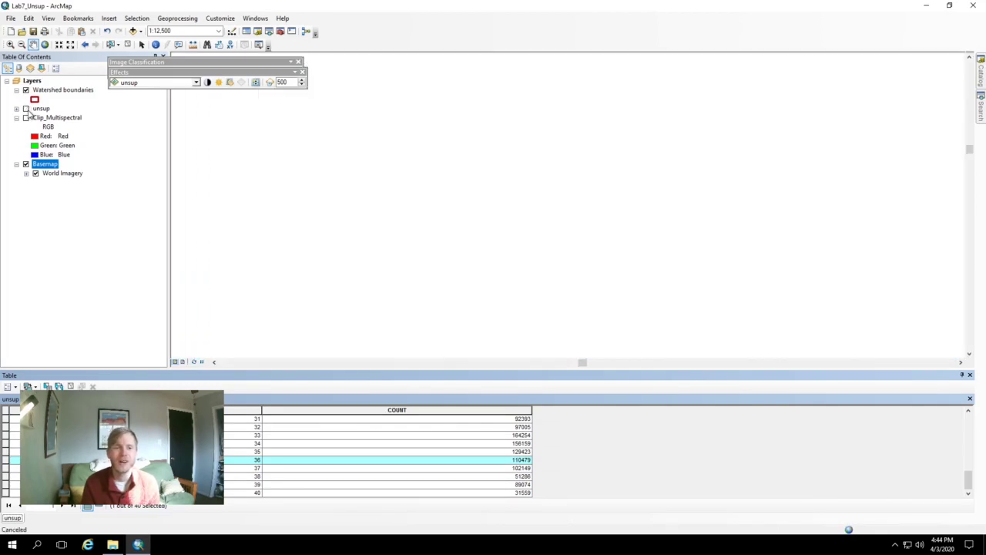
click(25, 109)
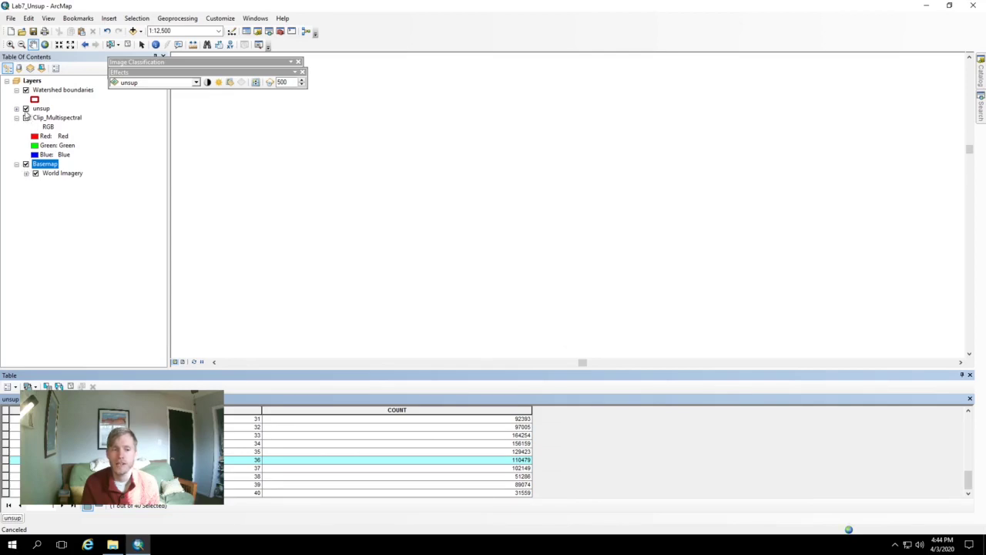
click(27, 117)
click(26, 108)
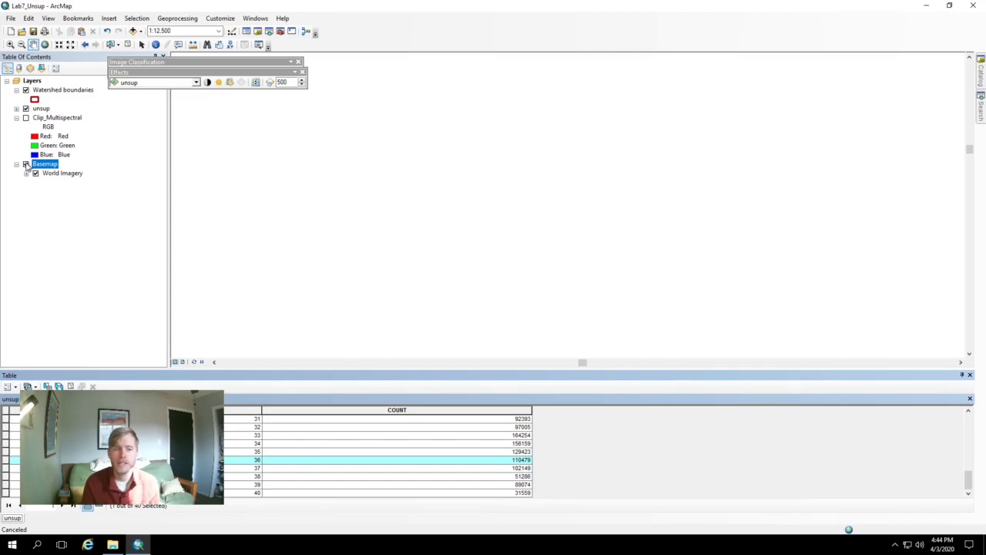
click(26, 164)
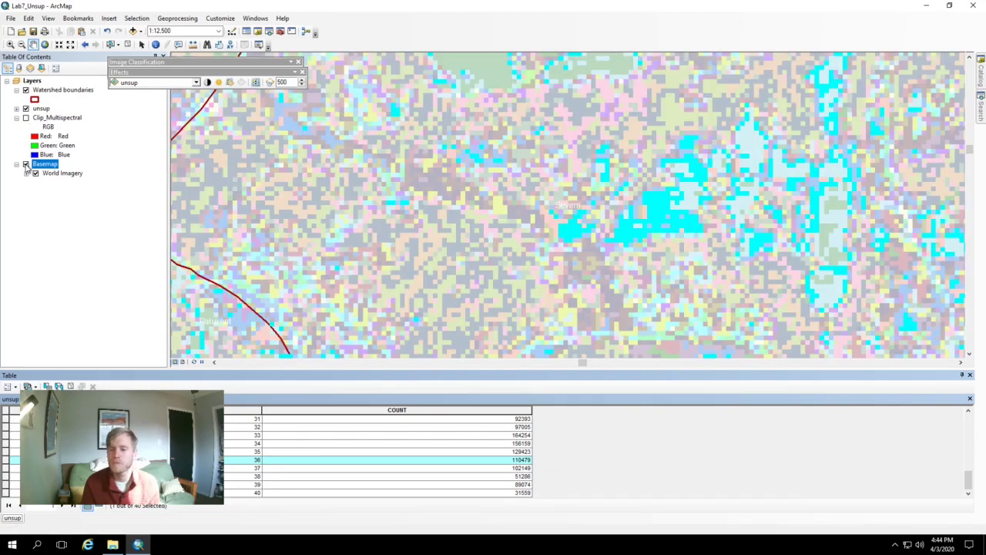
click(25, 164)
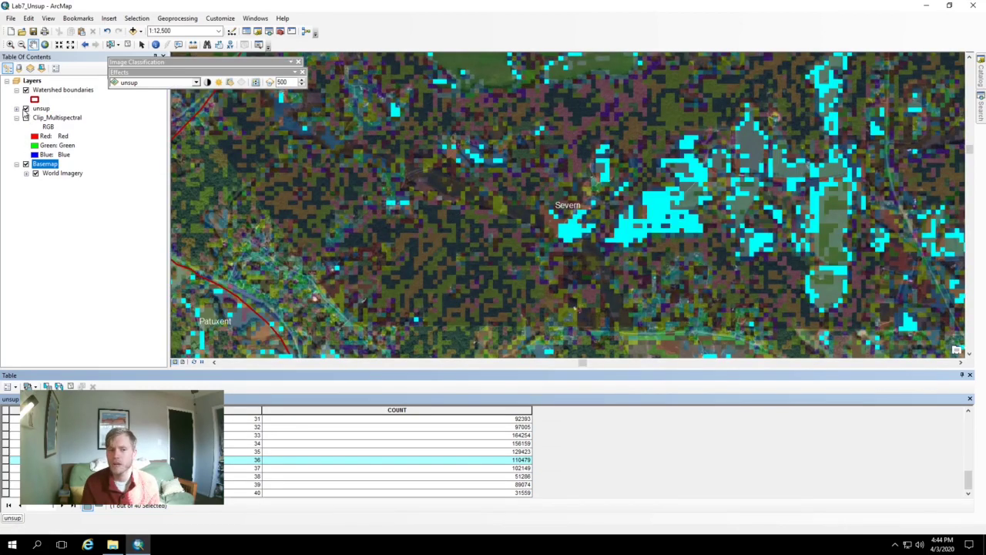
click(25, 110)
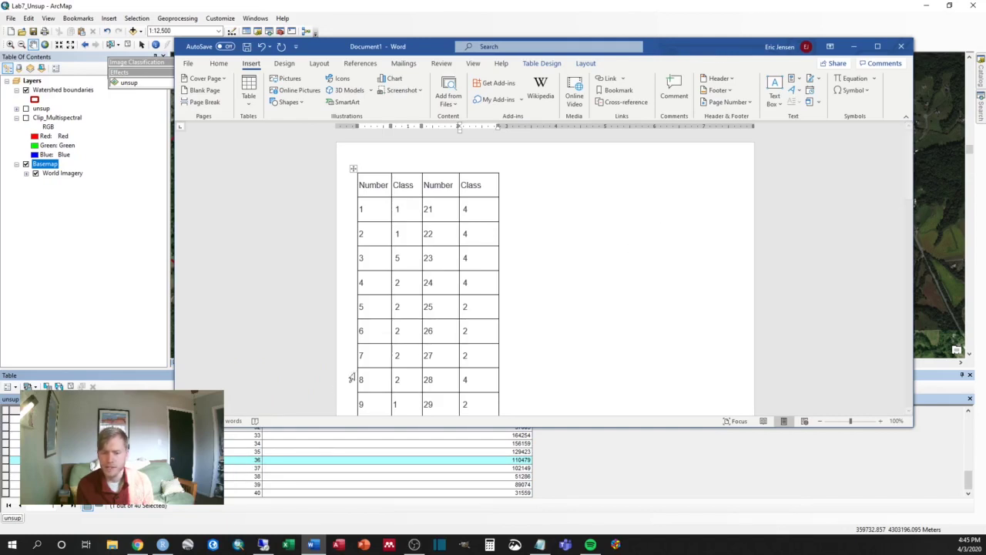
Scroll the Word lookup table to row 40, settling on clusters 31–37.
scroll(451, 319, down, 2)
scroll(451, 319, down, 2)
scroll(447, 326, down, 3)
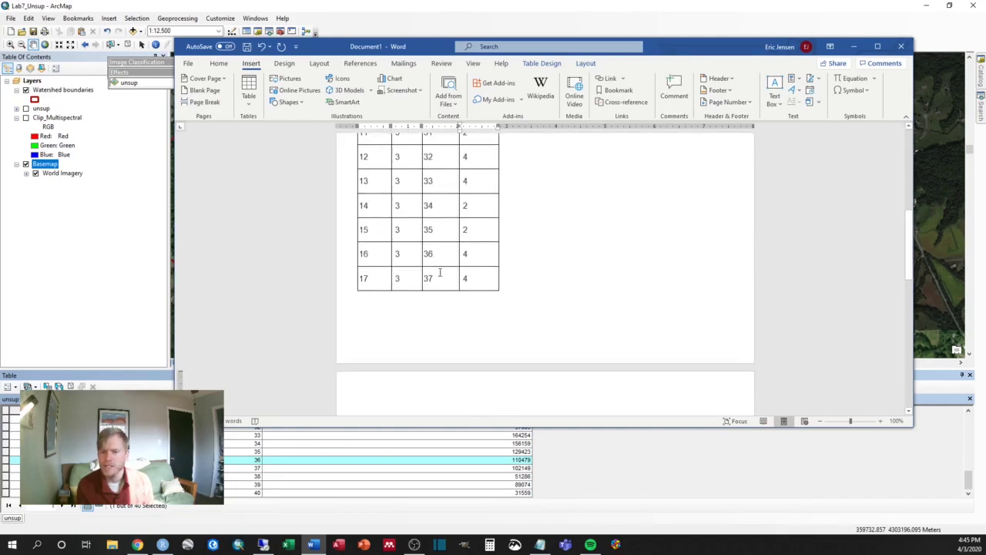
scroll(481, 255, down, 2)
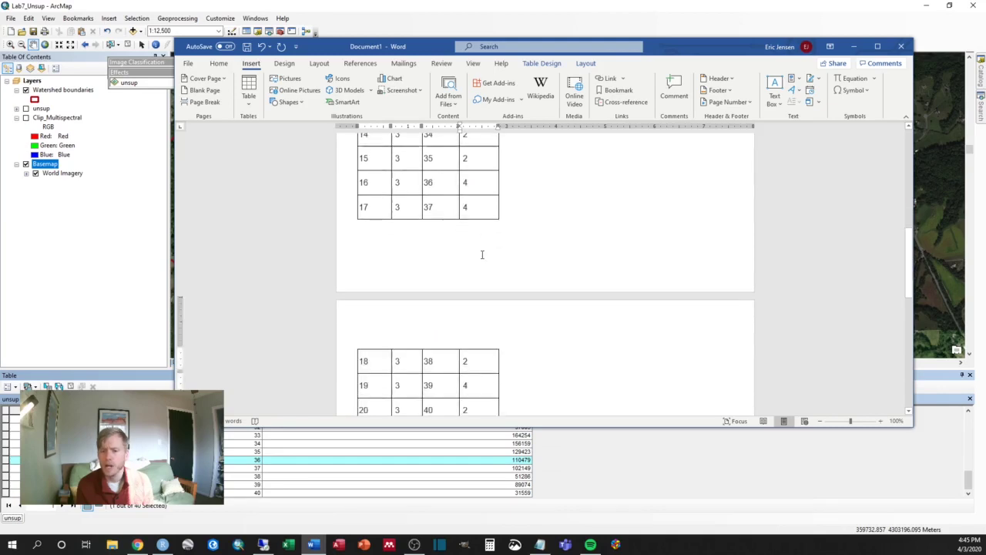
scroll(478, 256, down, 1)
scroll(472, 289, up, 3)
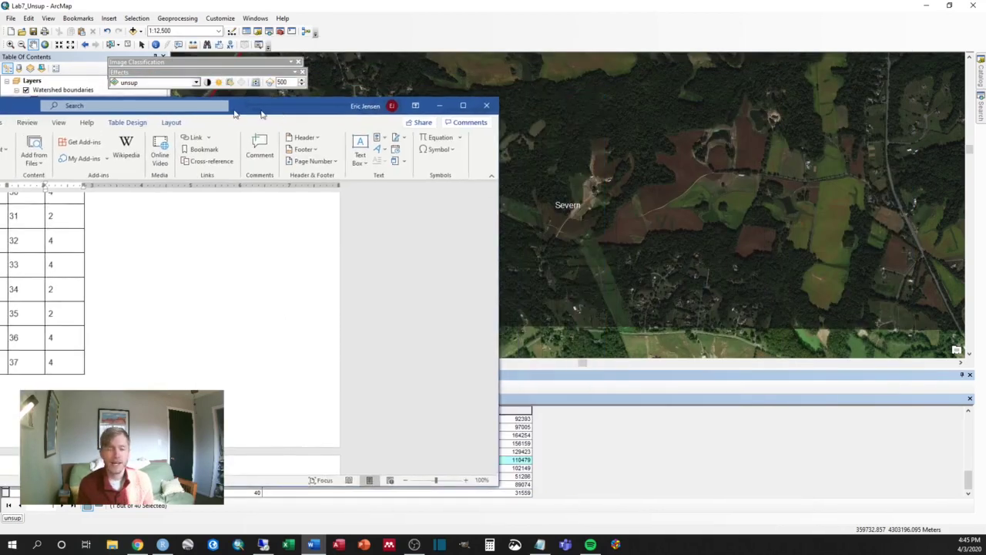
Move the Word reclassification table aside to reveal the ArcMap map.
drag(696, 54, 0, 101)
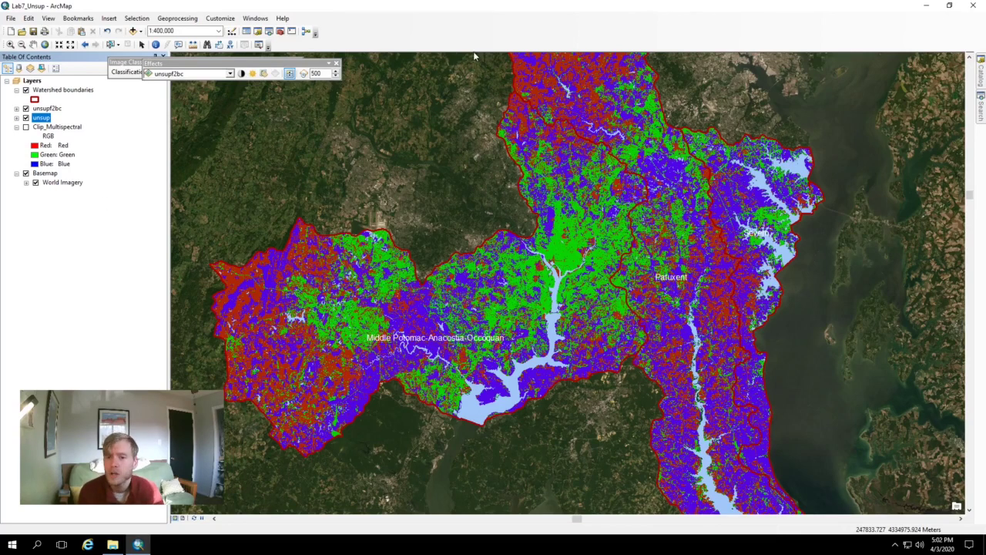
key(alt)
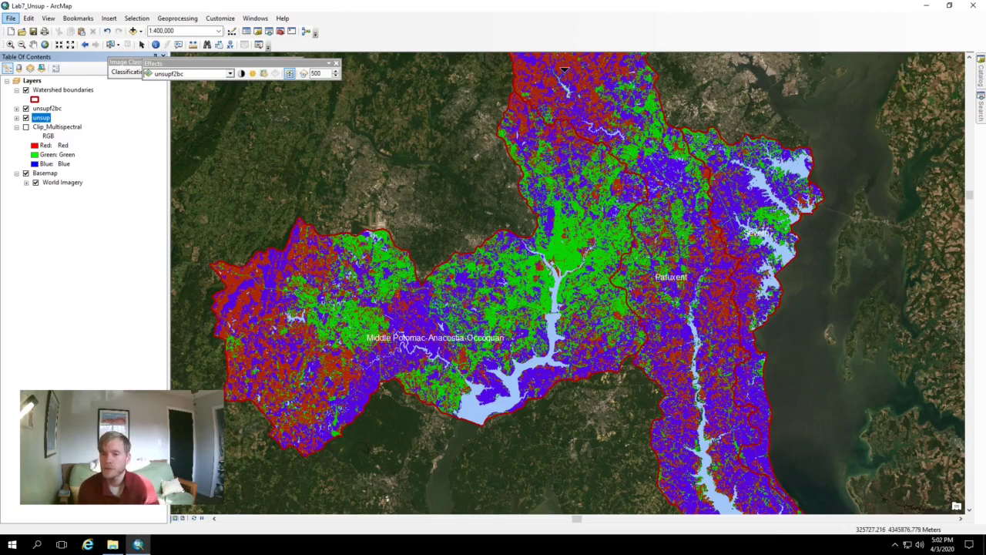
drag(566, 56, 509, 338)
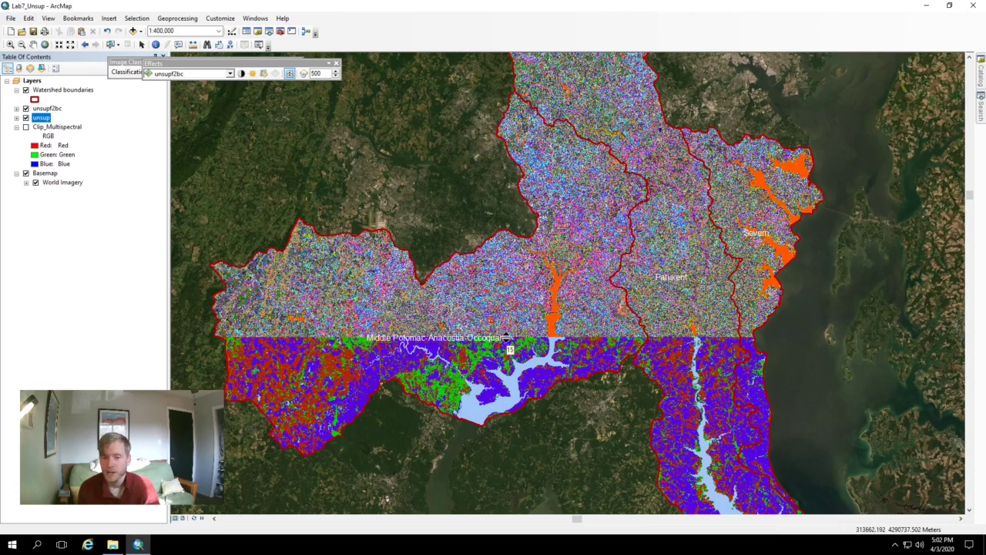
drag(508, 337, 514, 267)
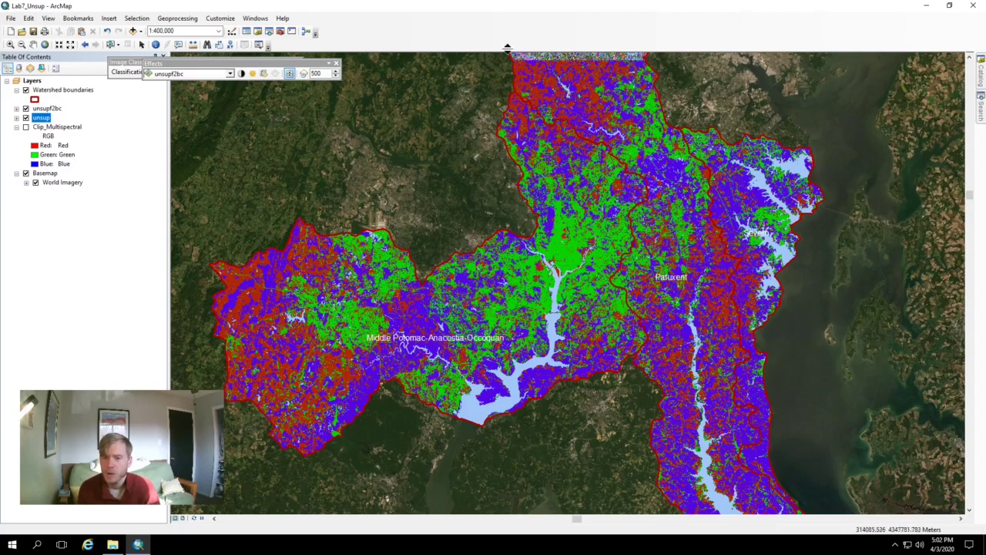
drag(514, 267, 507, 32)
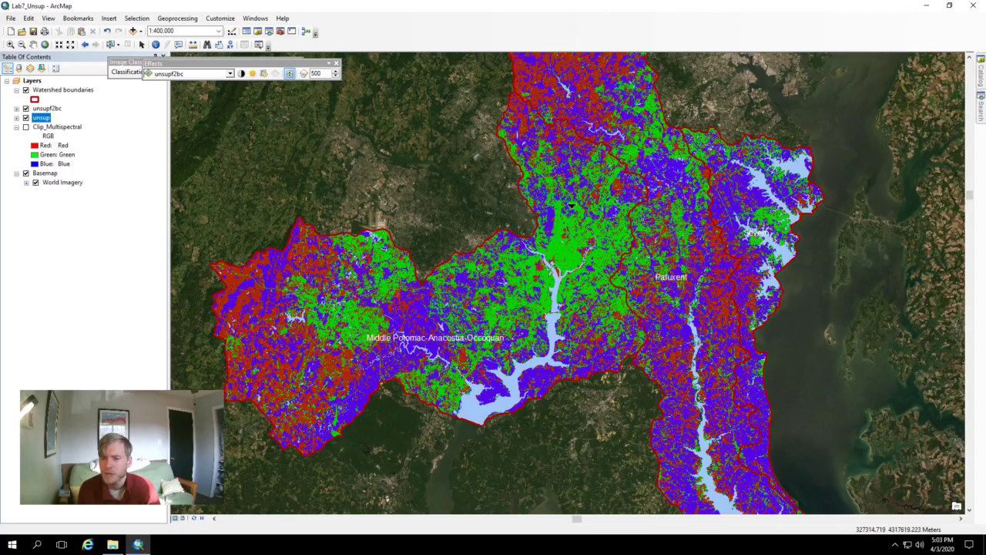
Zoom the map in on the Middle Potomac-Anacostia-Occoquan watershed.
scroll(570, 204, up, 3)
scroll(568, 204, up, 3)
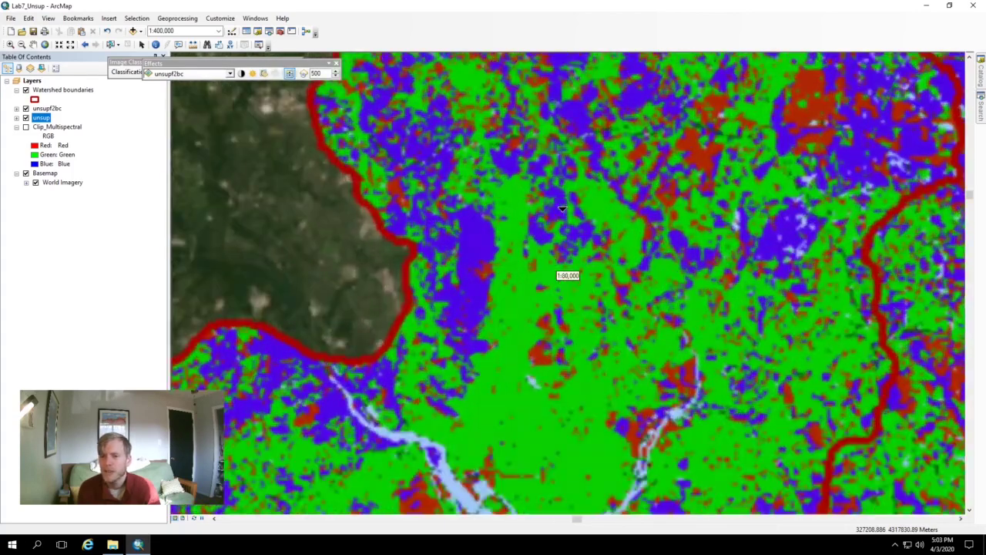
scroll(568, 202, up, 2)
scroll(577, 199, up, 1)
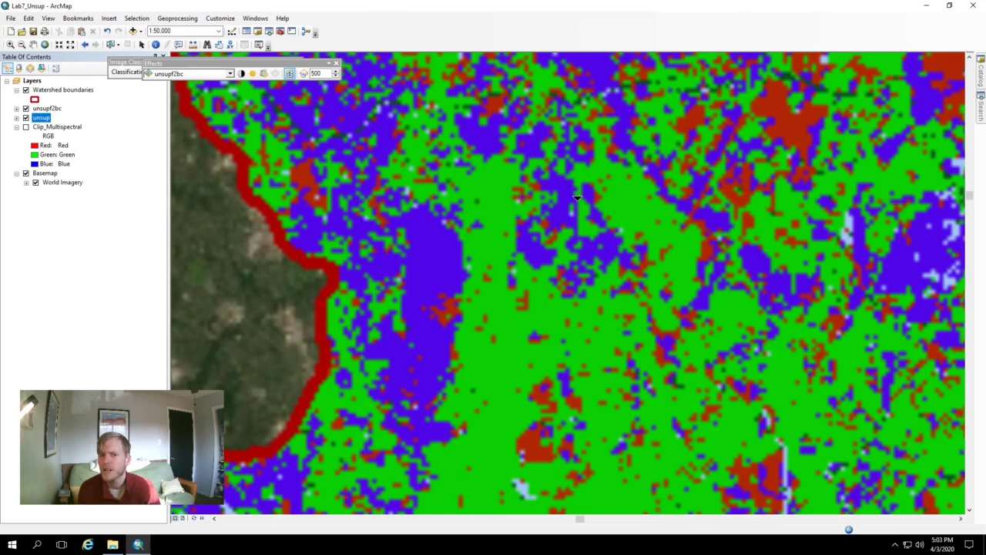
scroll(577, 199, up, 1)
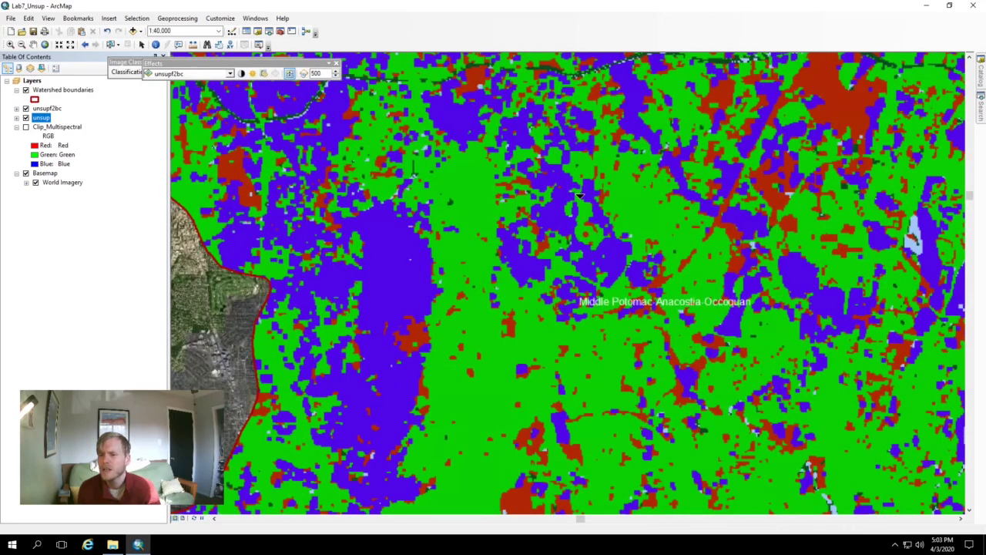
scroll(579, 198, up, 1)
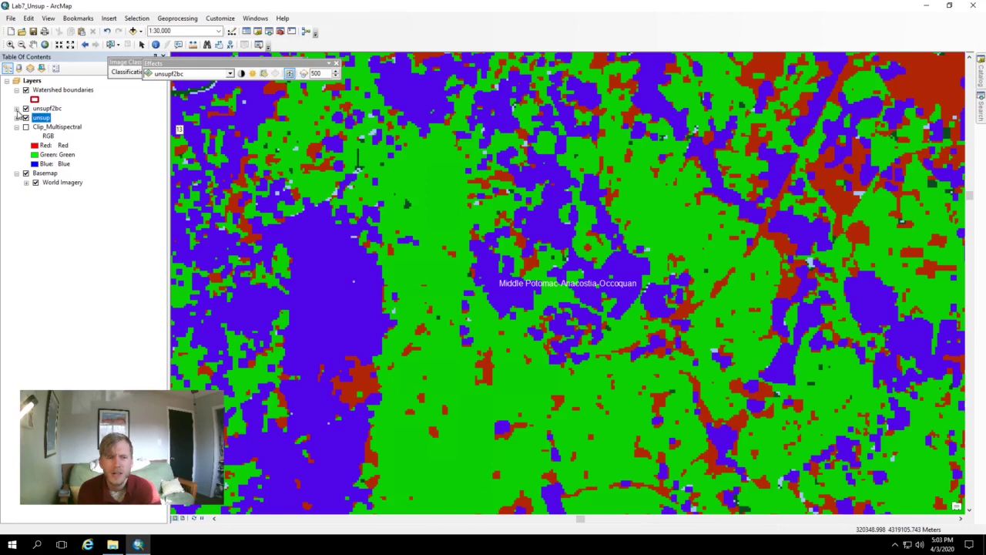
Check unsupf2bc's five class colours, swipe it against the imagery, hide unsup and zoom closer.
click(17, 109)
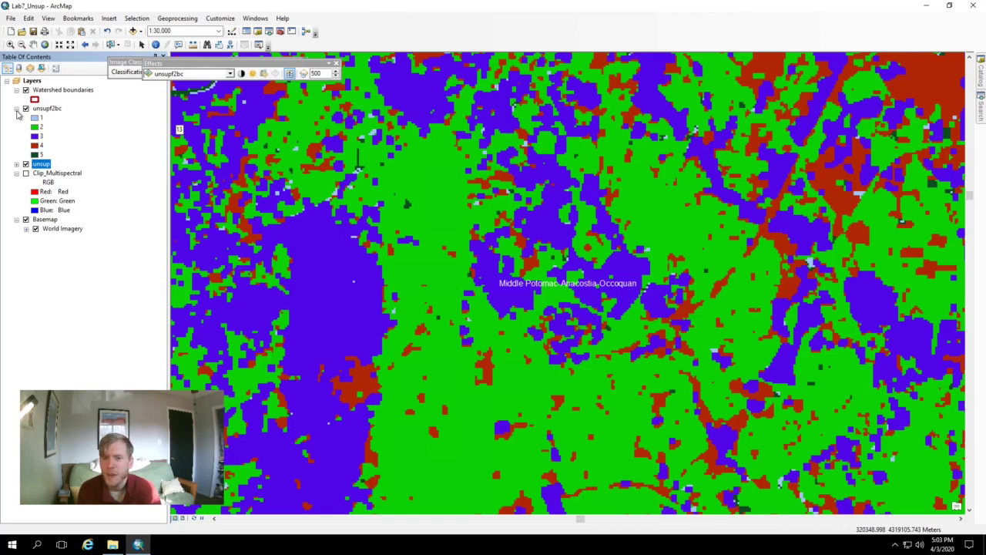
click(16, 109)
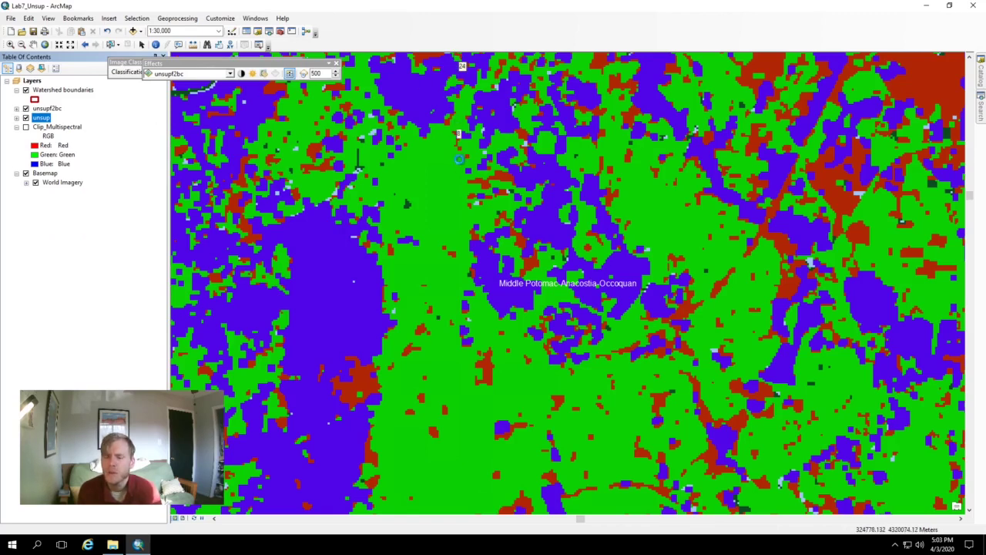
mouse_move(459, 163)
mouse_down()
mouse_move(442, 450)
mouse_move(462, 305)
mouse_move(464, 185)
mouse_move(456, 501)
mouse_move(469, 54)
mouse_up()
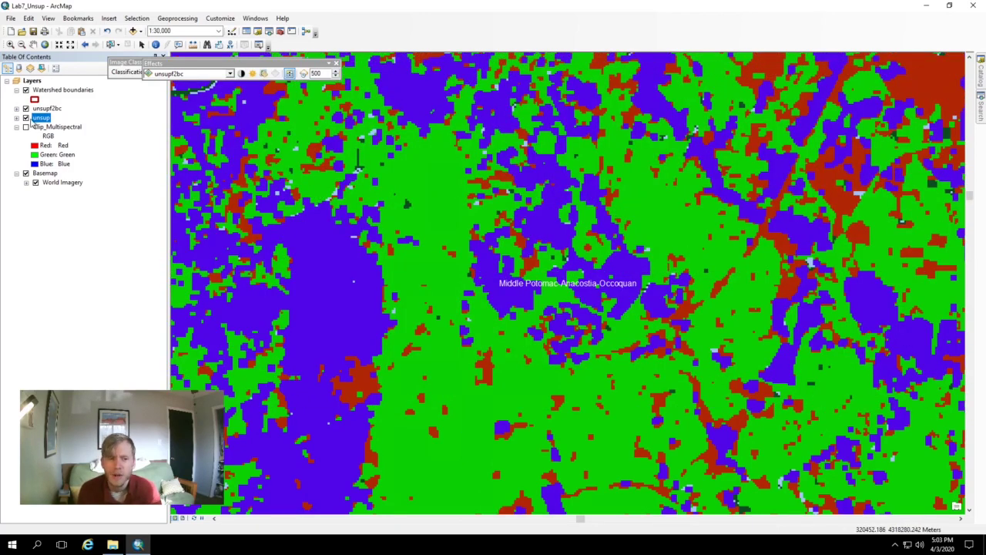
click(25, 126)
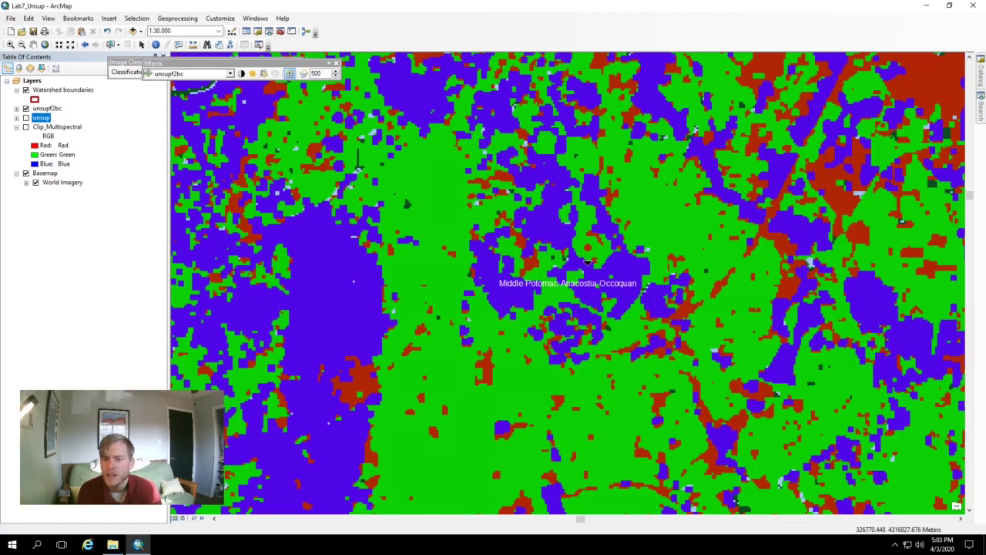
drag(586, 266, 584, 264)
scroll(585, 264, up, 1)
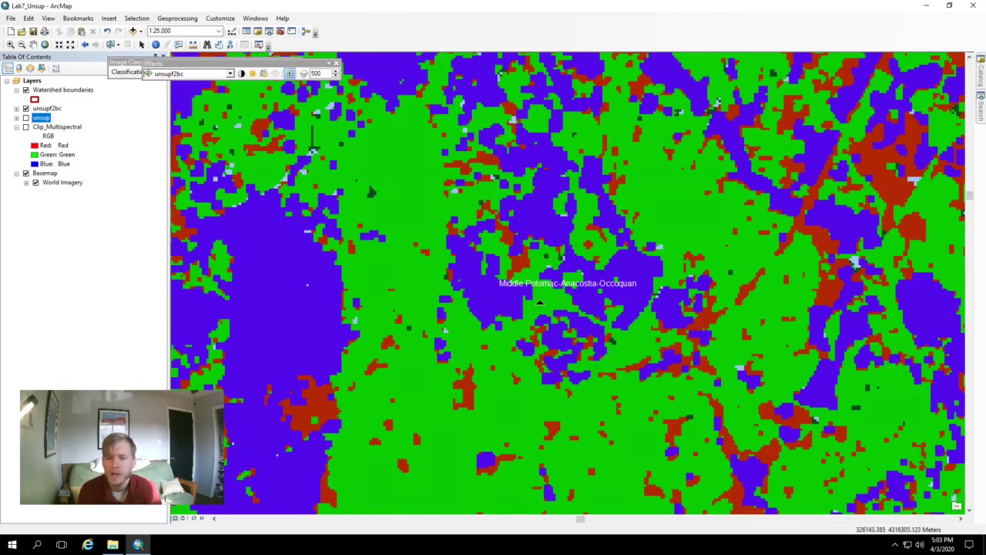
scroll(549, 283, up, 1)
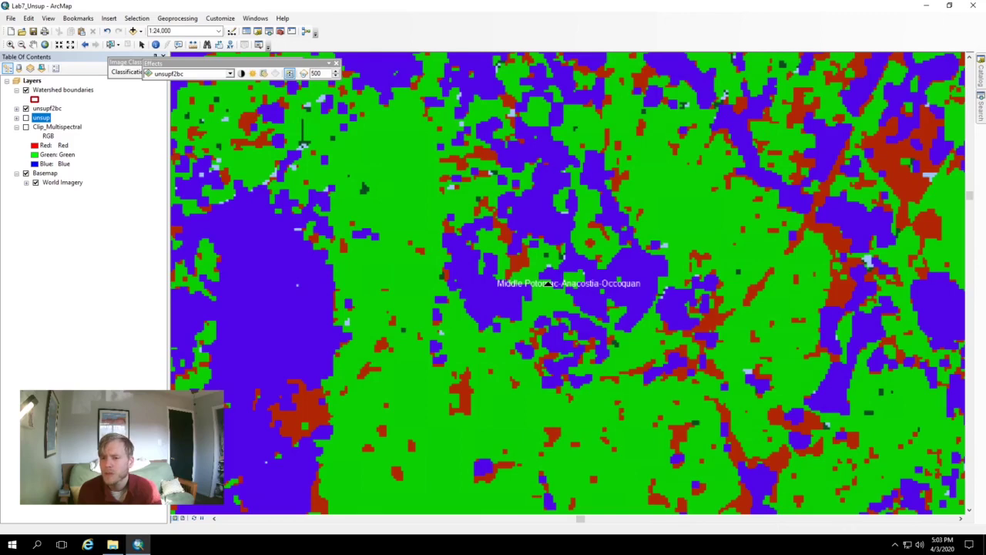
scroll(549, 284, up, 2)
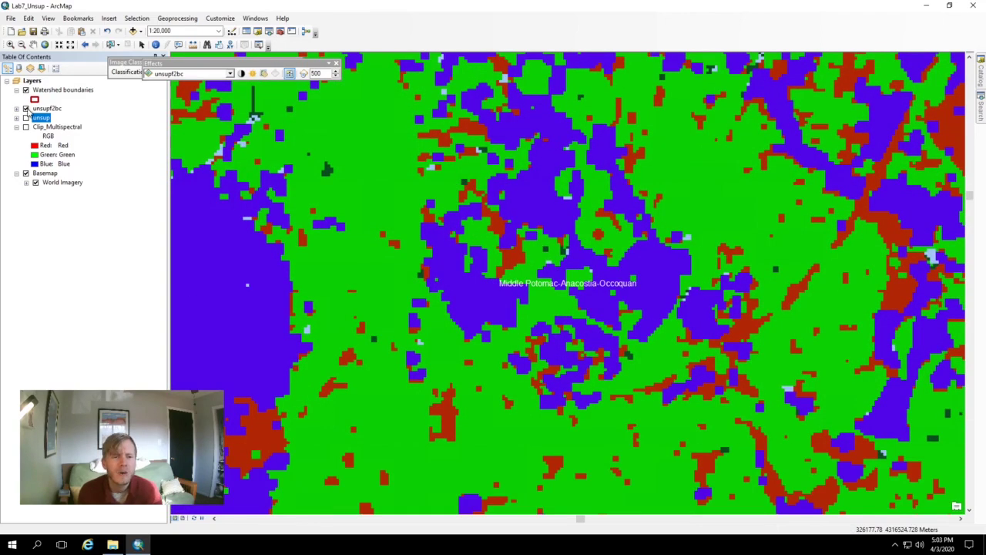
Toggle unsupf2bc on and off repeatedly against World Imagery, leaving it visible.
click(26, 117)
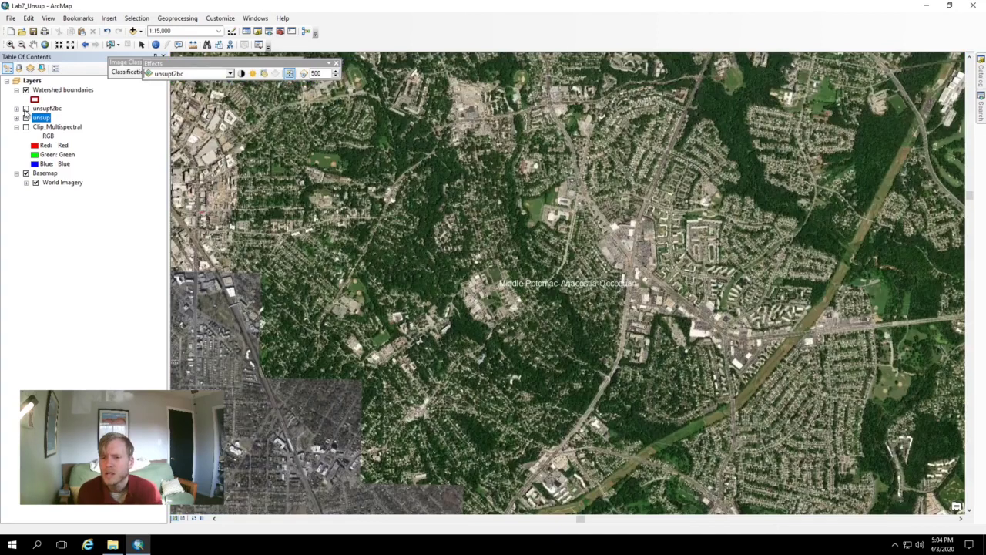
click(26, 117)
click(26, 117)
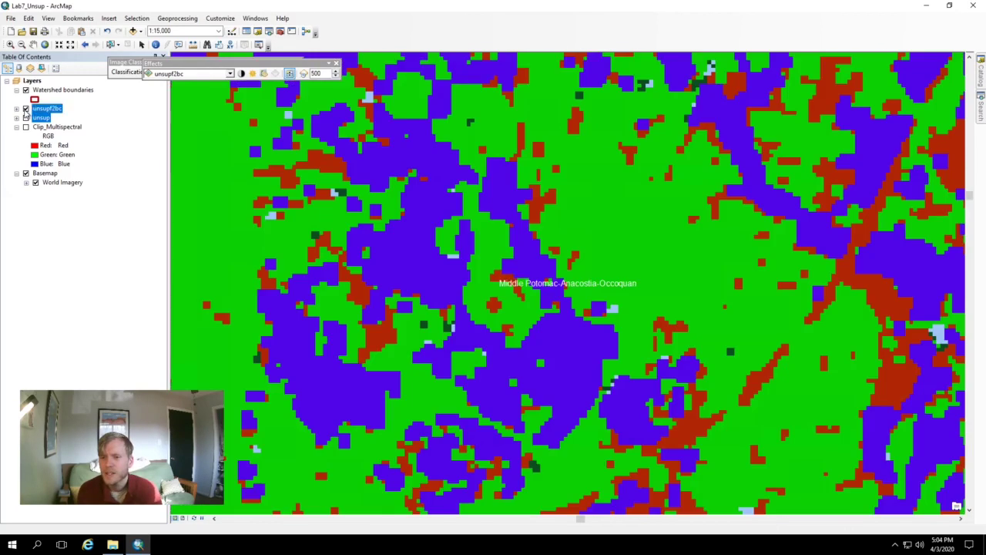
click(25, 109)
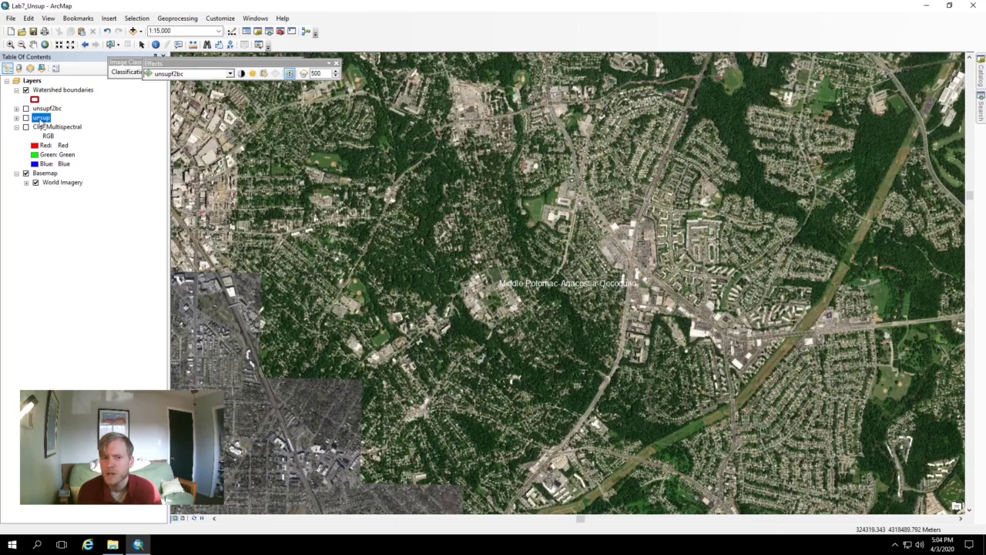
click(25, 109)
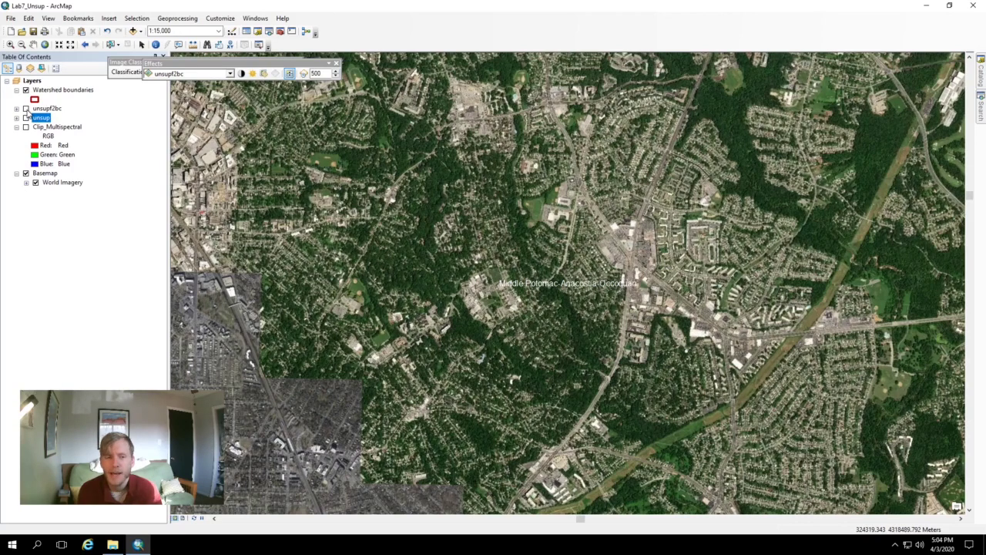
click(26, 109)
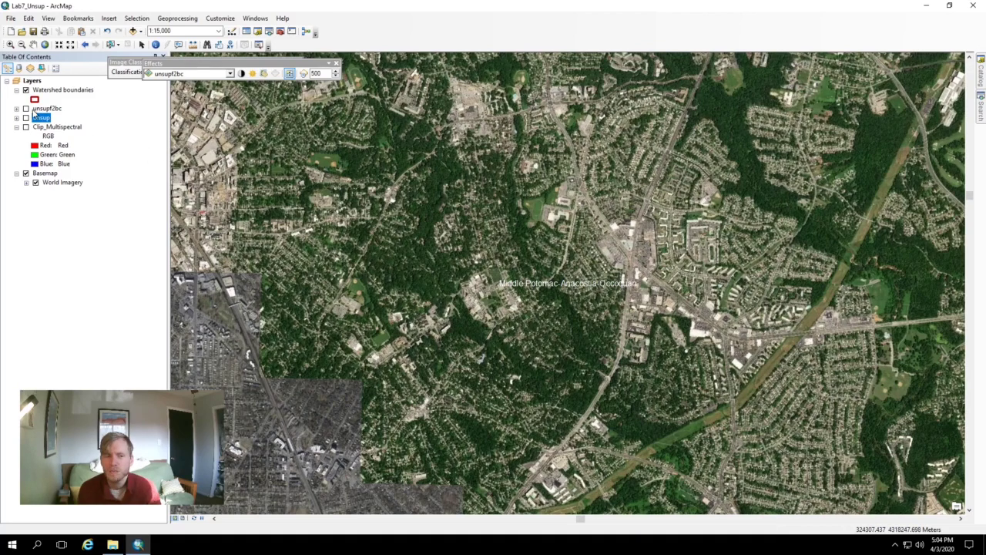
click(25, 109)
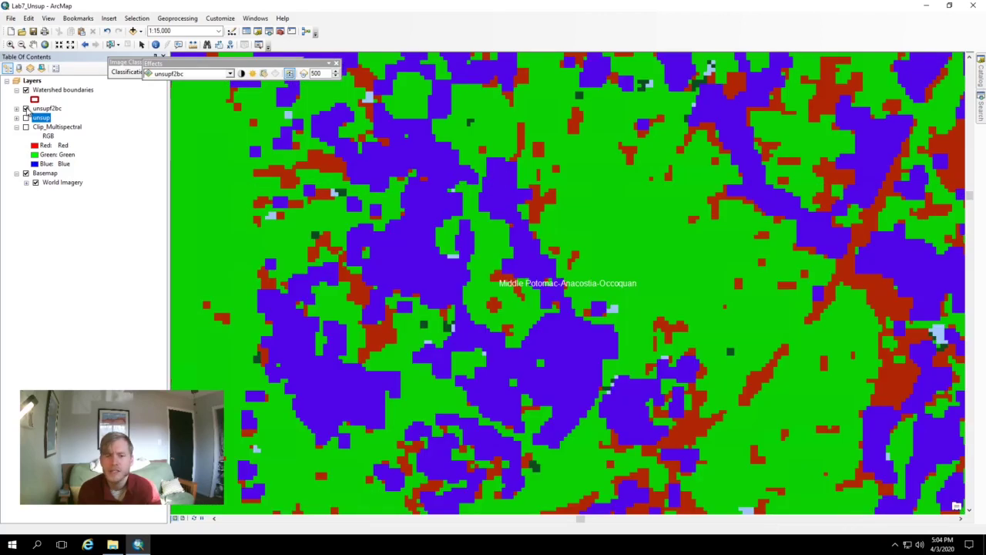
click(25, 108)
click(26, 108)
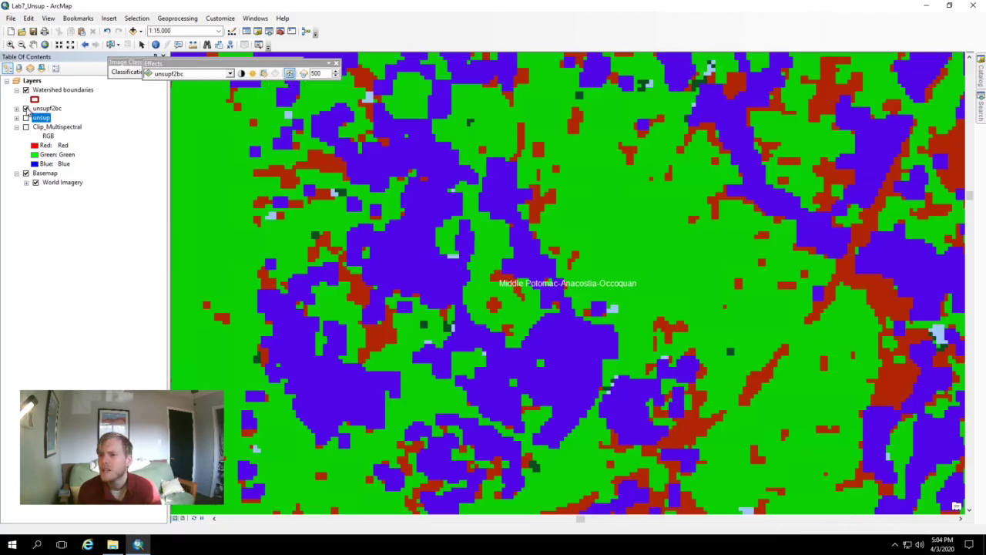
click(26, 108)
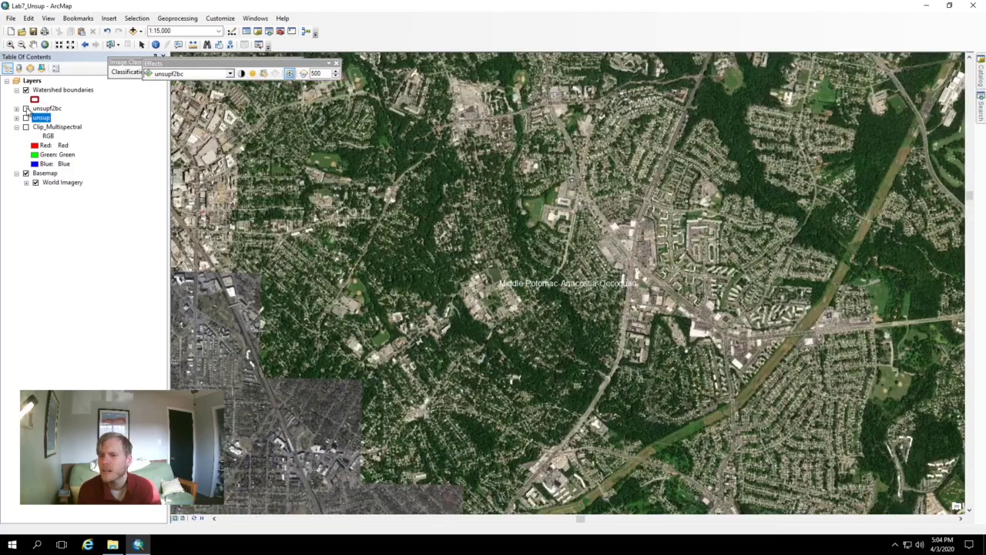
click(25, 108)
click(25, 109)
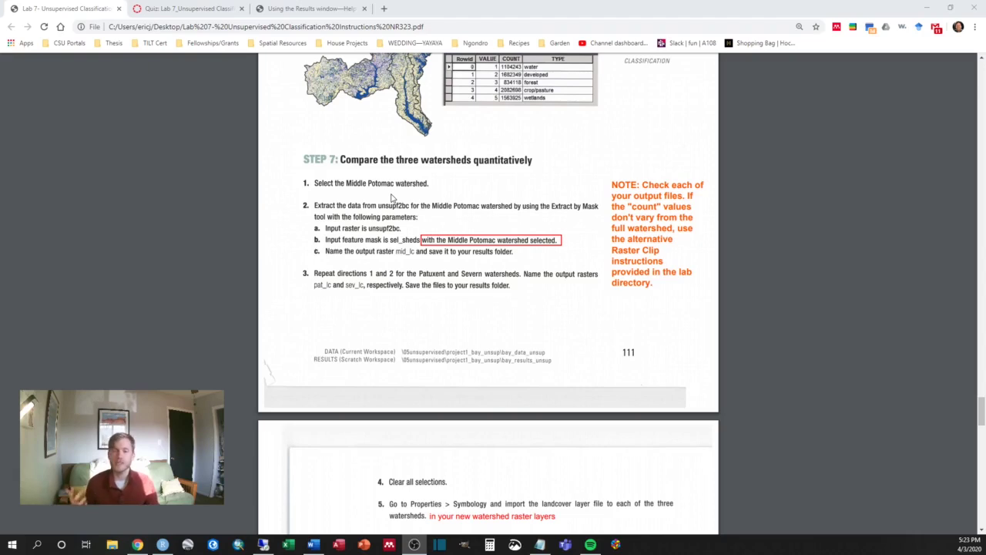
Scroll the Lab 7 PDF past Q11–Q16 and Deliverable 2 to Step 8.
scroll(391, 198, up, 1)
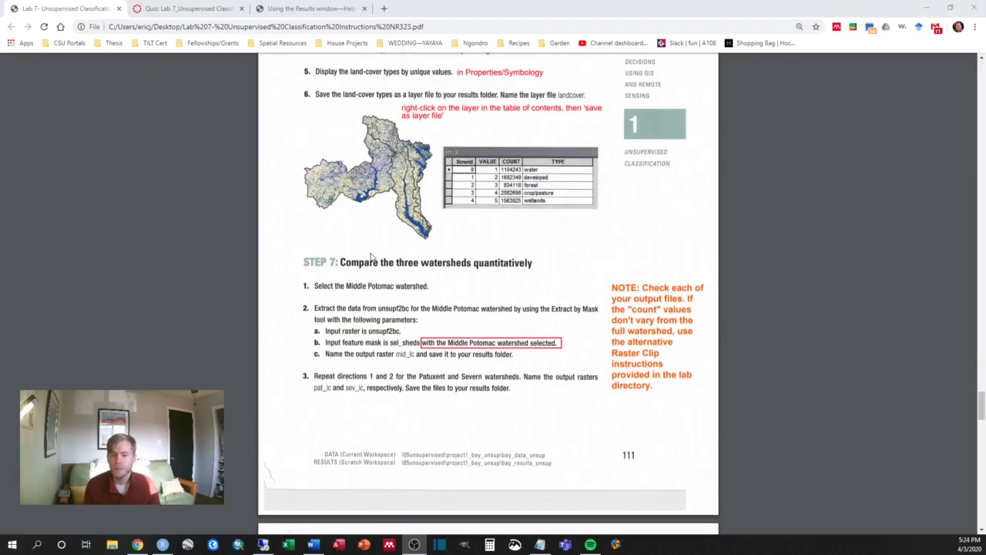
scroll(401, 274, down, 2)
scroll(401, 274, down, 1)
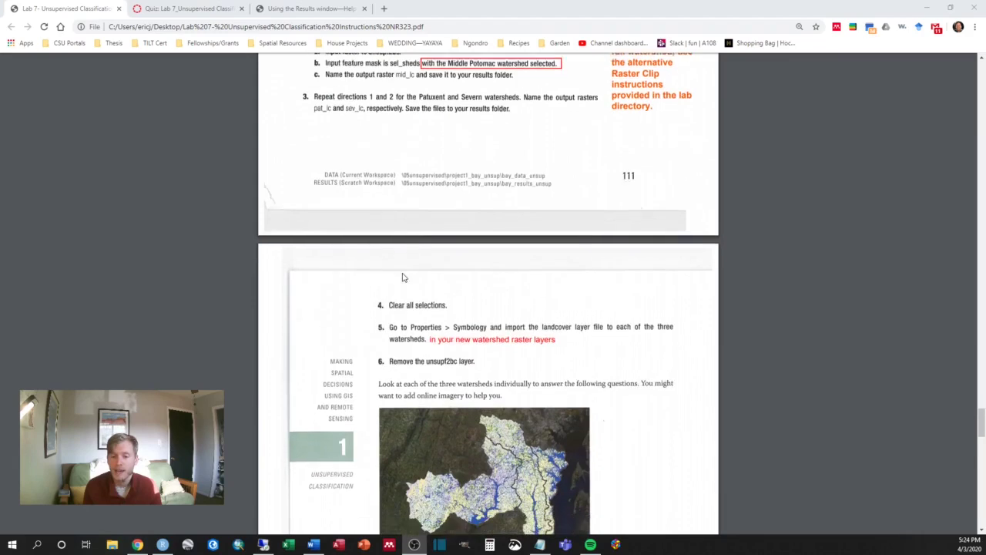
scroll(400, 274, down, 1)
scroll(401, 275, down, 1)
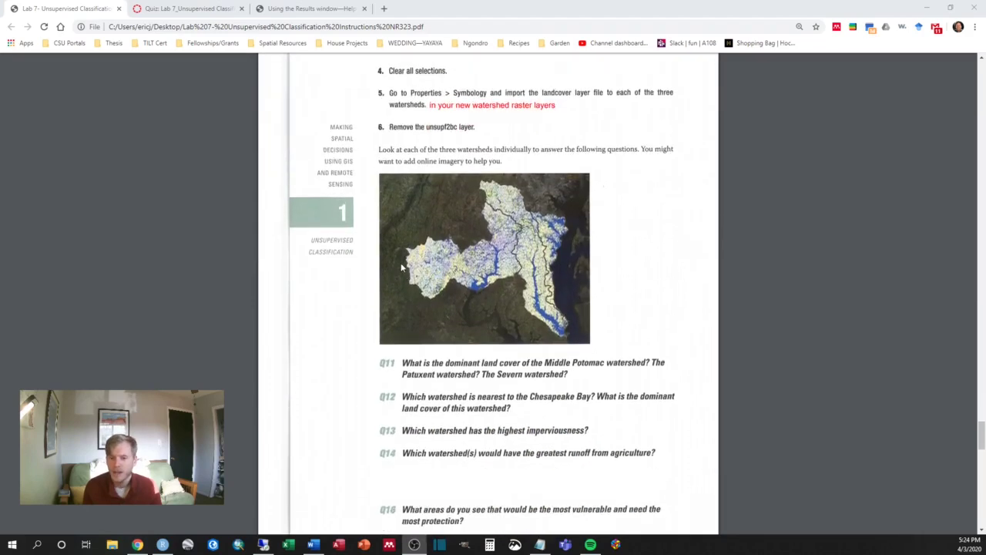
scroll(479, 360, down, 2)
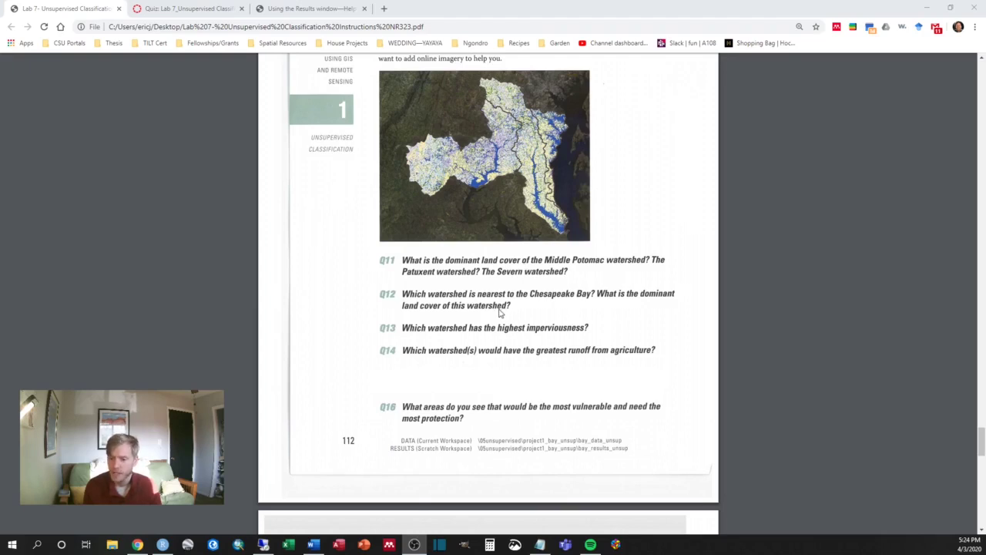
scroll(494, 311, down, 1)
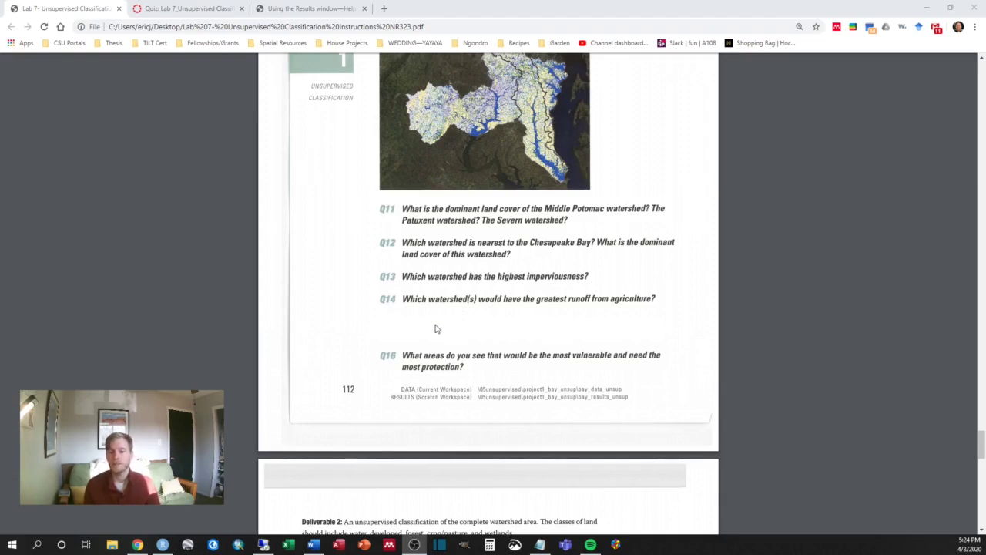
scroll(523, 306, down, 3)
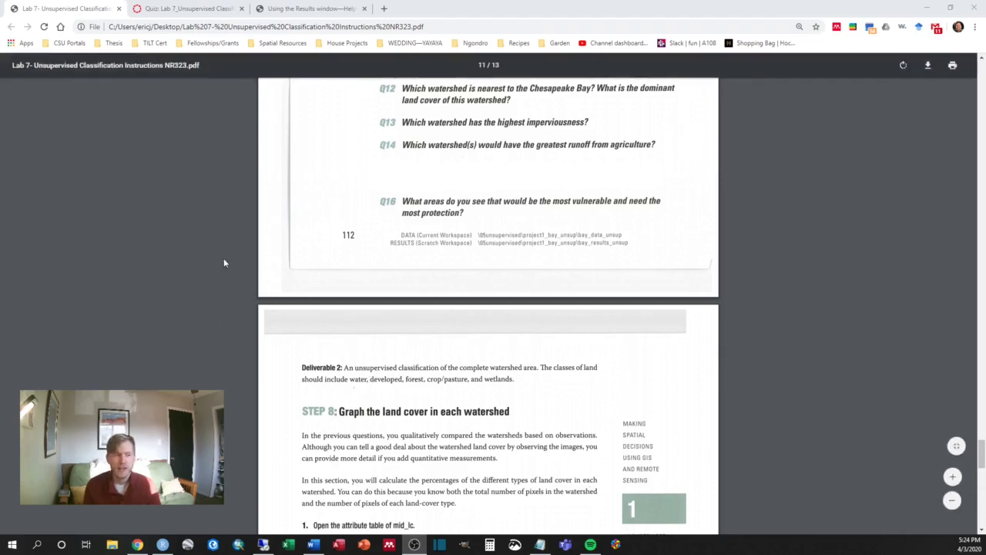
Minimize Chrome and deselect the legend to review the Chesapeake Bay Watersheds layout.
click(927, 8)
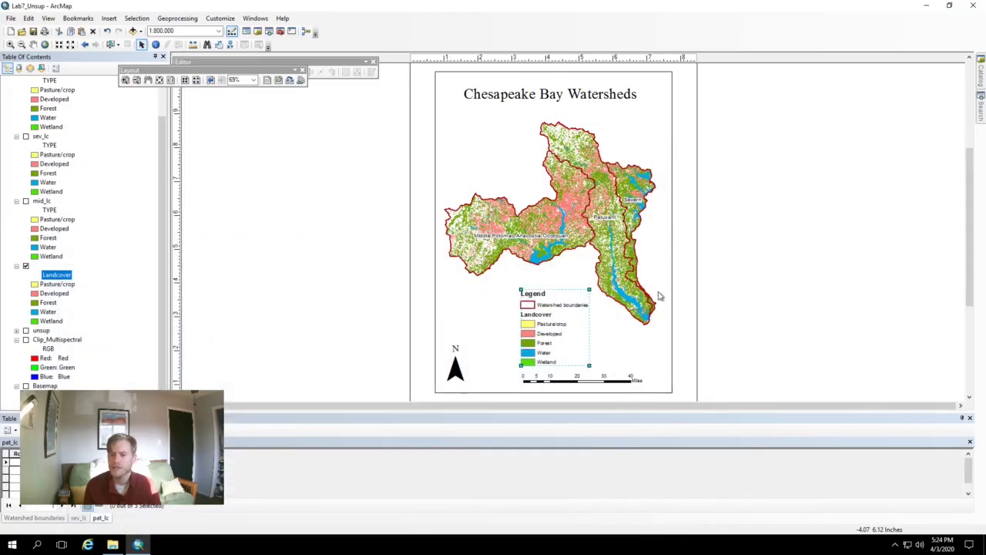
click(714, 278)
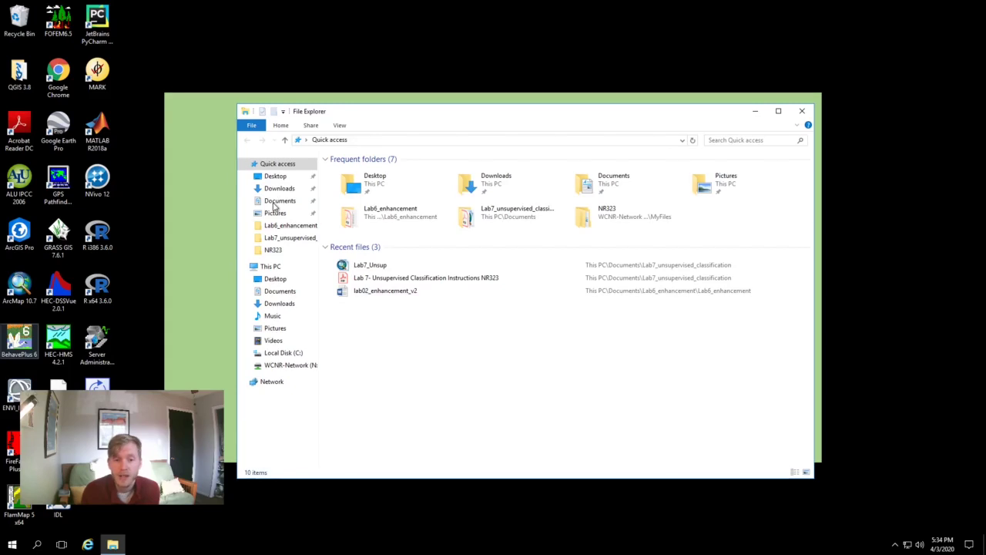
Snap Documents to the right half and a new Quick access window to the left.
click(275, 202)
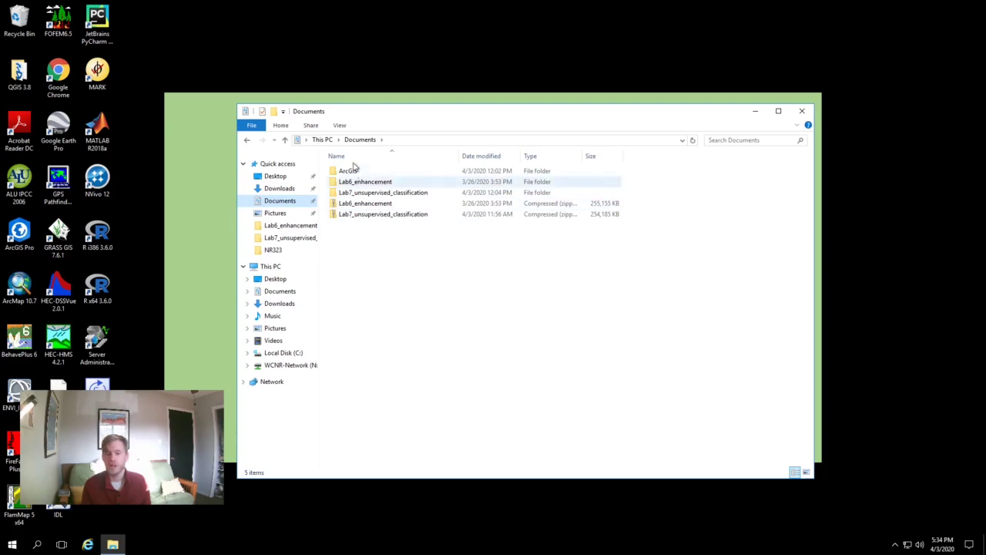
drag(367, 115, 985, 171)
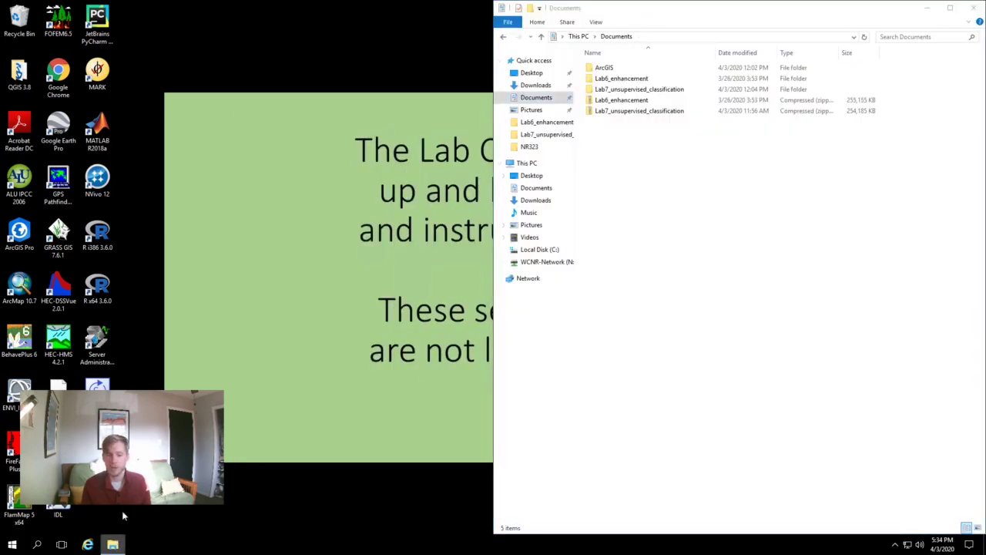
right_click(112, 544)
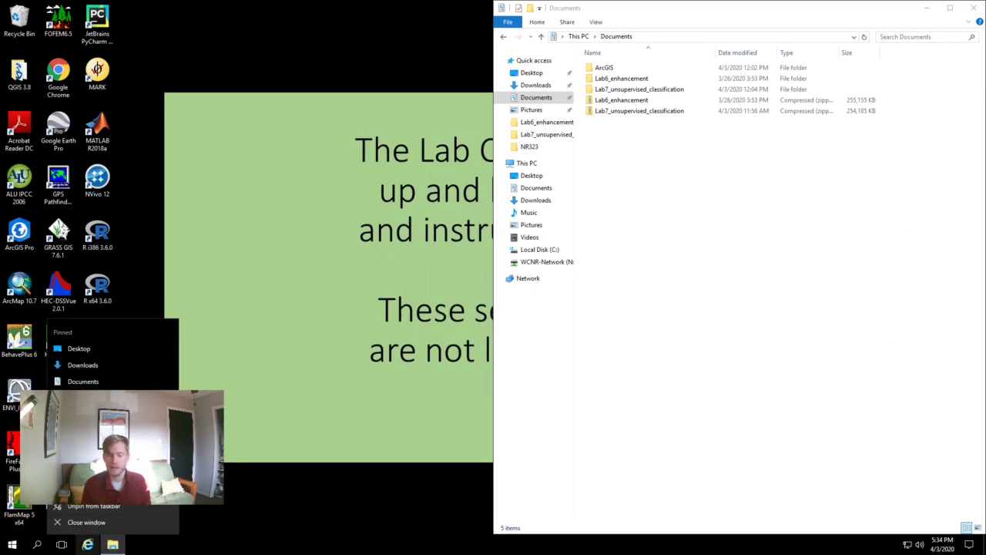
click(85, 490)
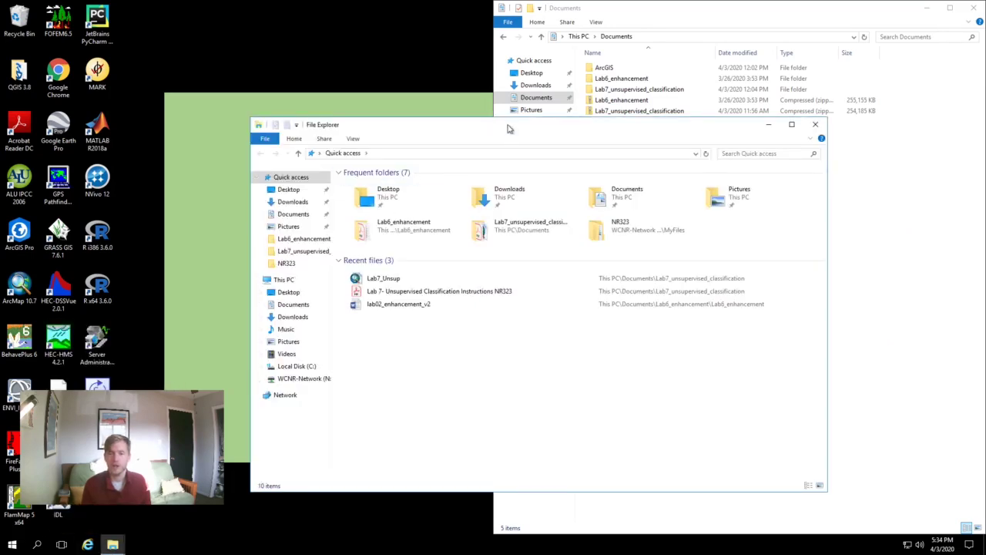
mouse_move(508, 128)
mouse_down()
mouse_move(118, 5)
mouse_move(2, 2)
mouse_up()
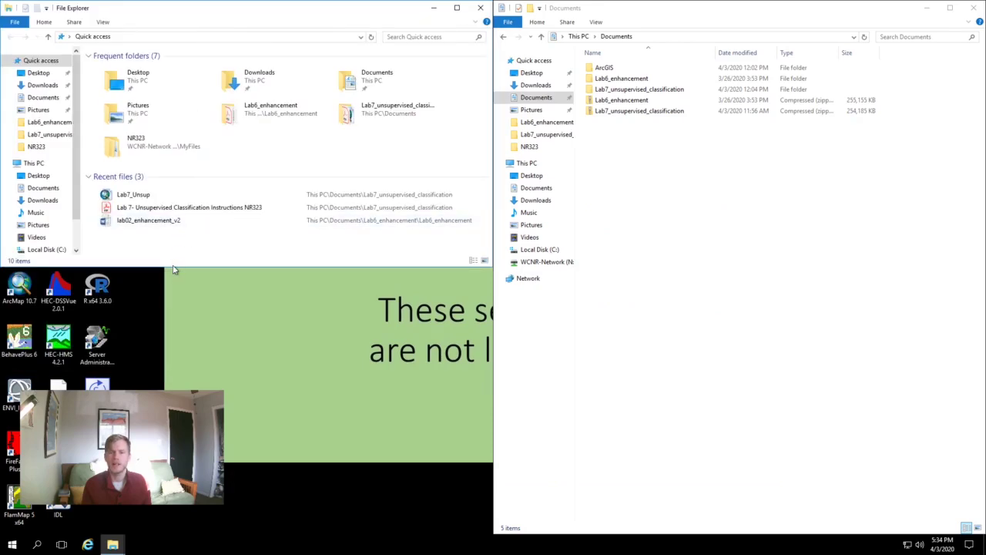
drag(171, 267, 156, 552)
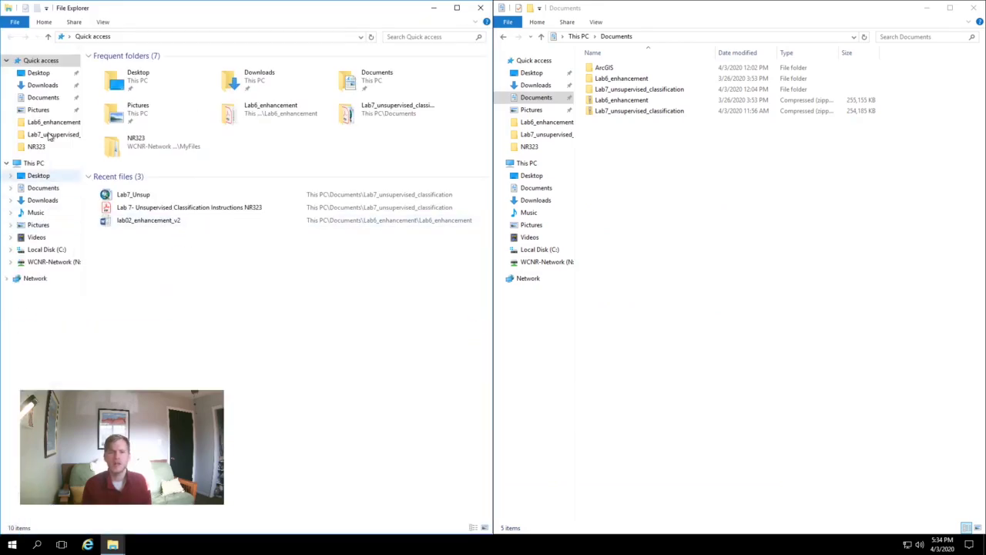
mouse_move(38, 185)
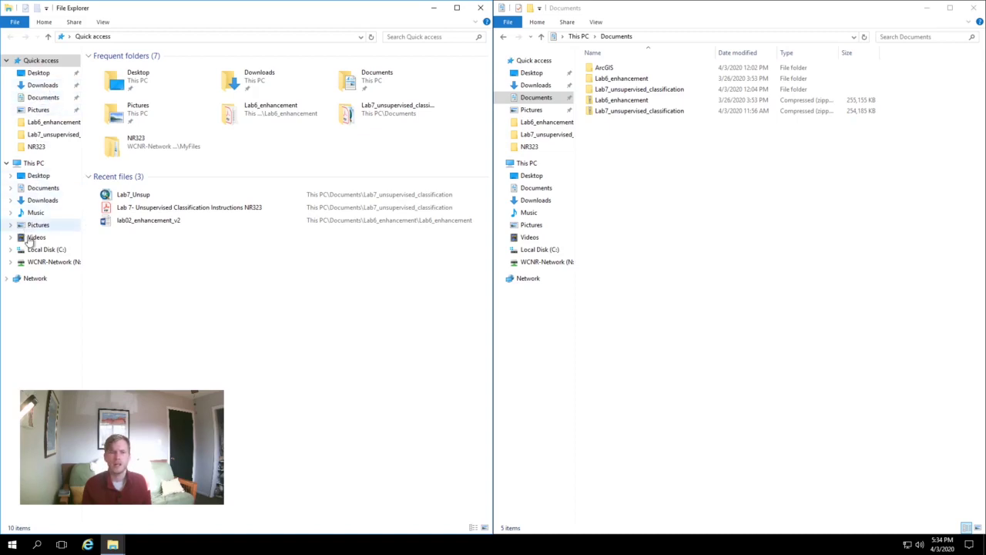
Copy Lab7_unsupervised_classification from Documents into N: > MyFiles > NR323.
click(23, 262)
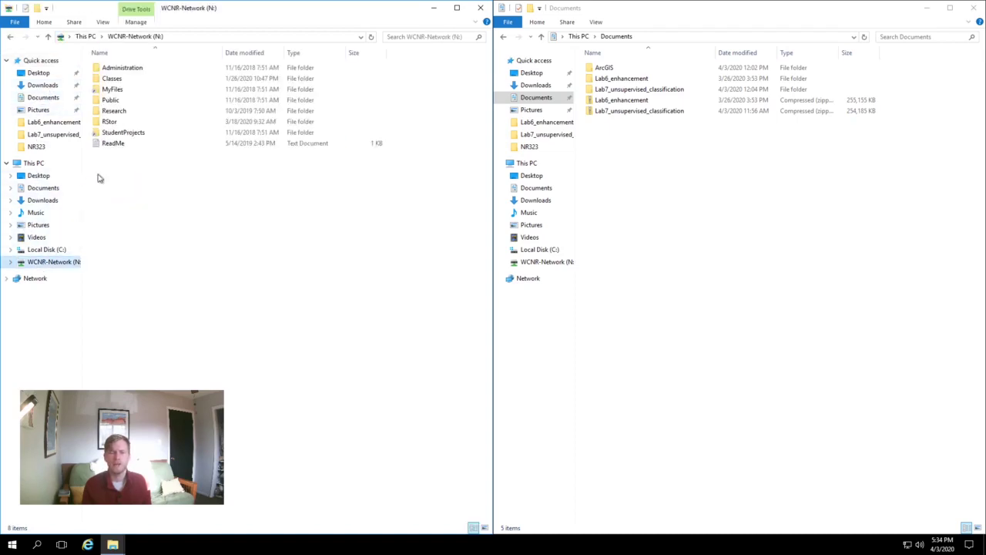
double_click(108, 89)
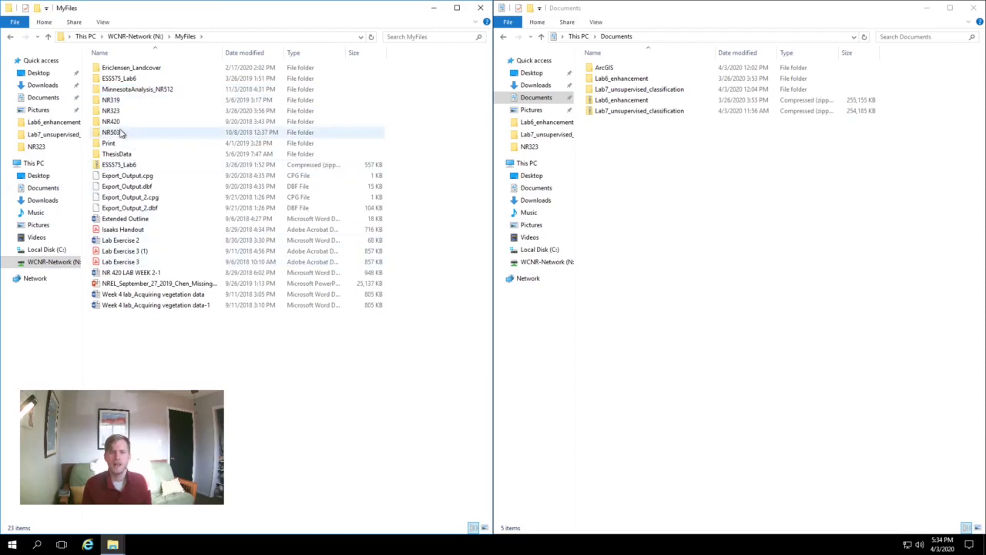
double_click(111, 112)
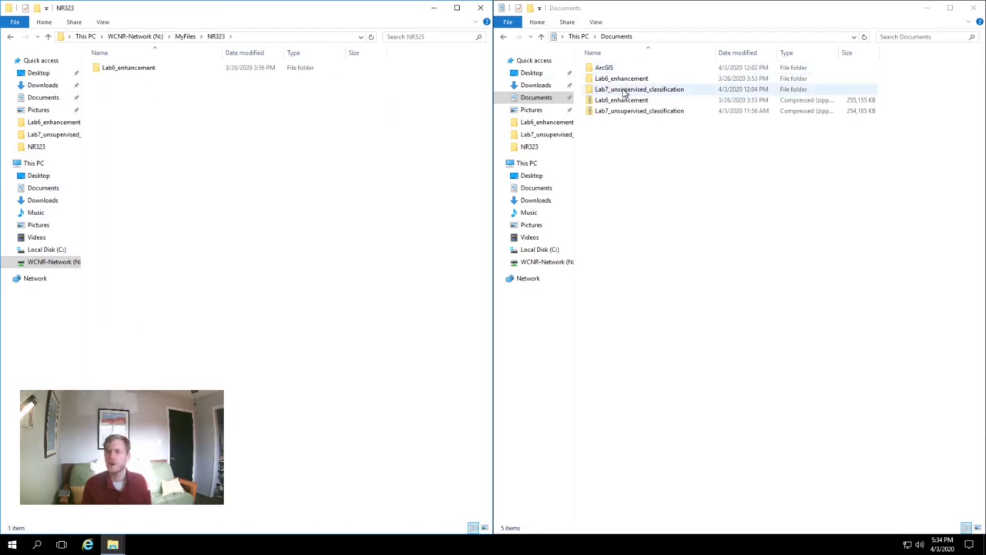
click(625, 91)
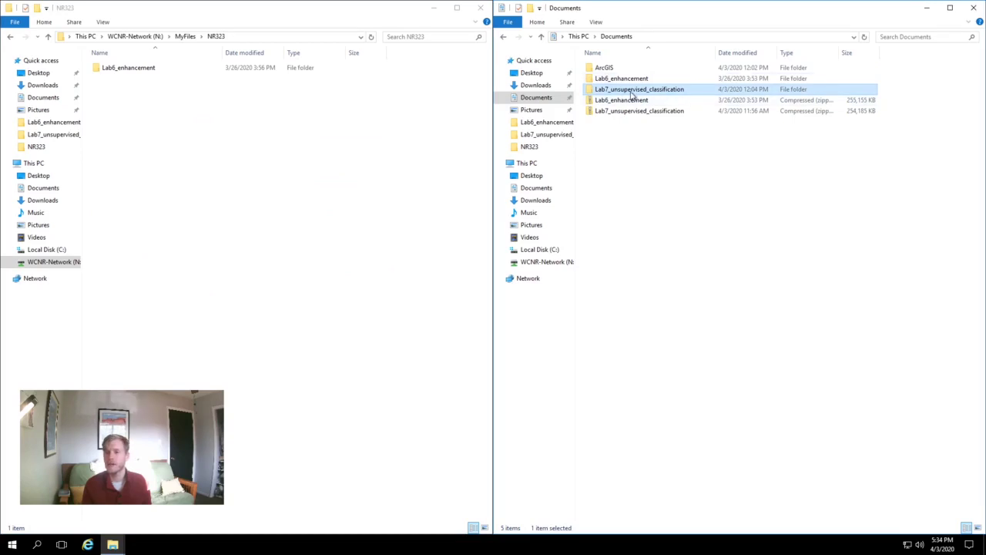
drag(632, 94, 220, 148)
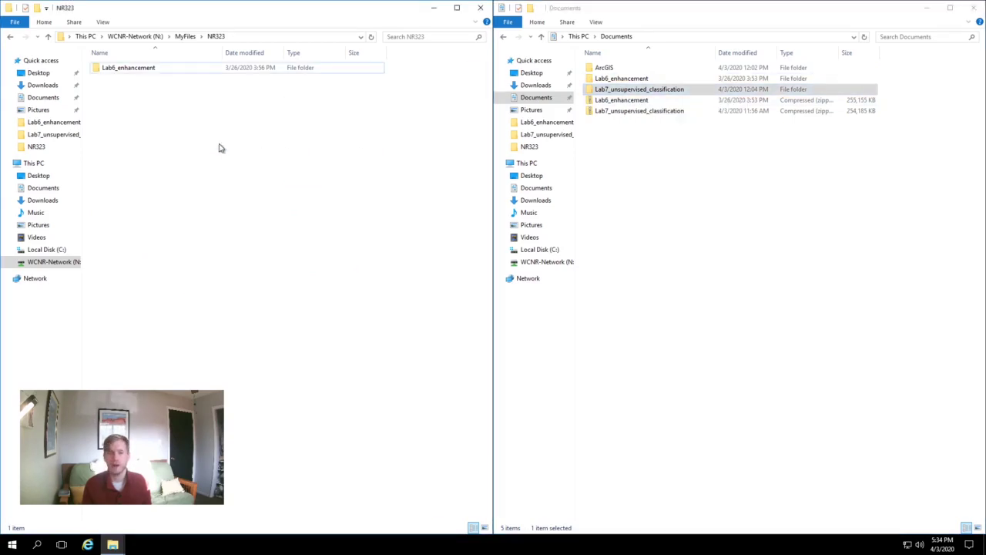